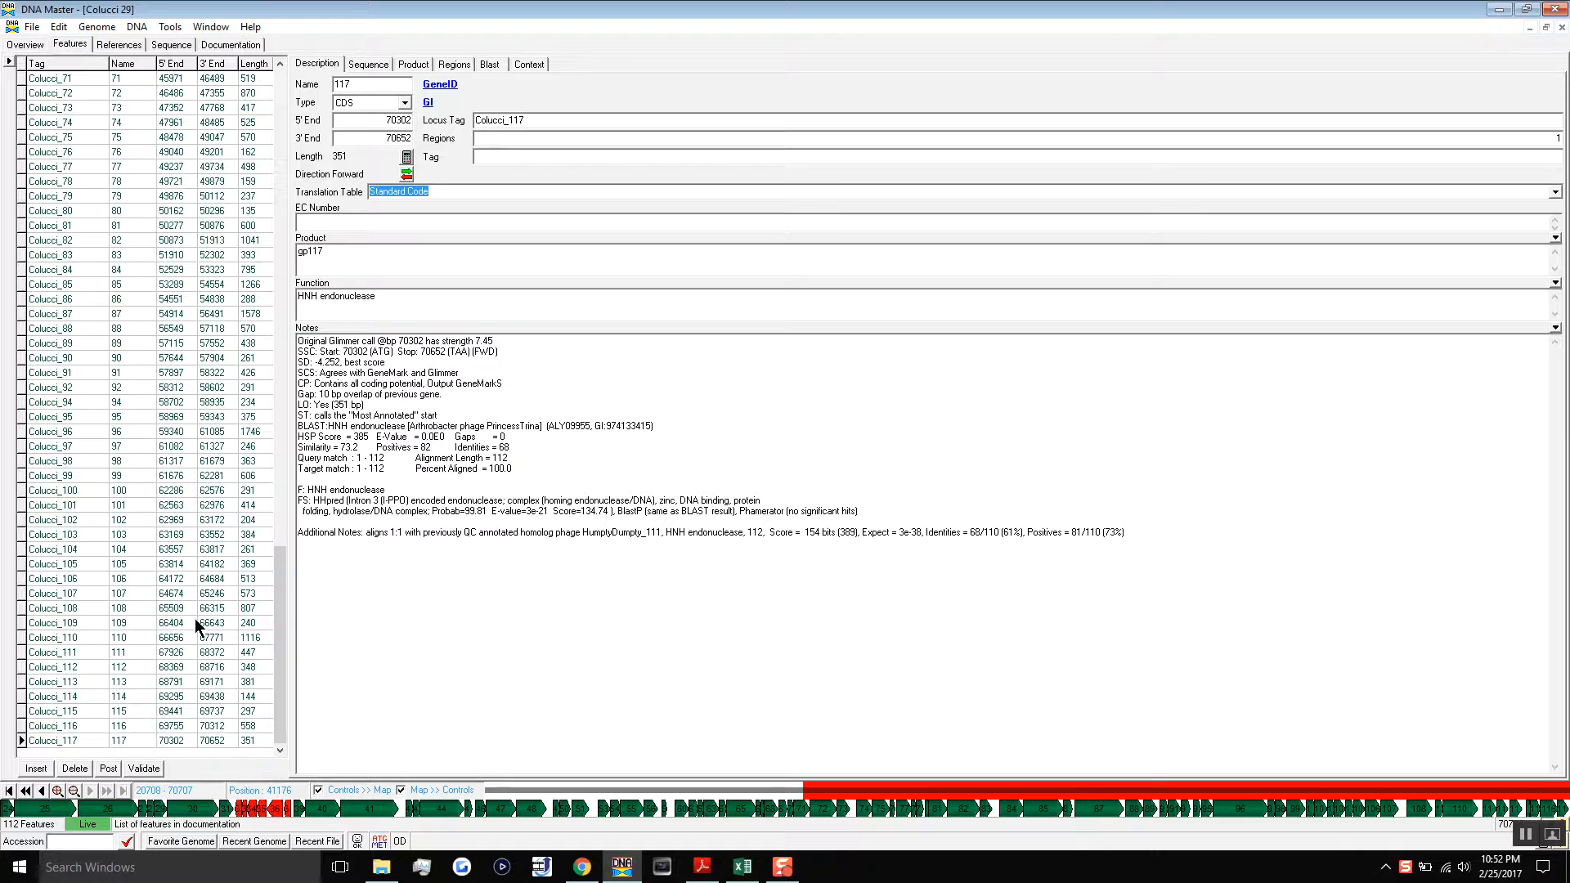
# Recreate the genome documentation from the feature table, replacing the existing documentation
pyautogui.click(71, 566)
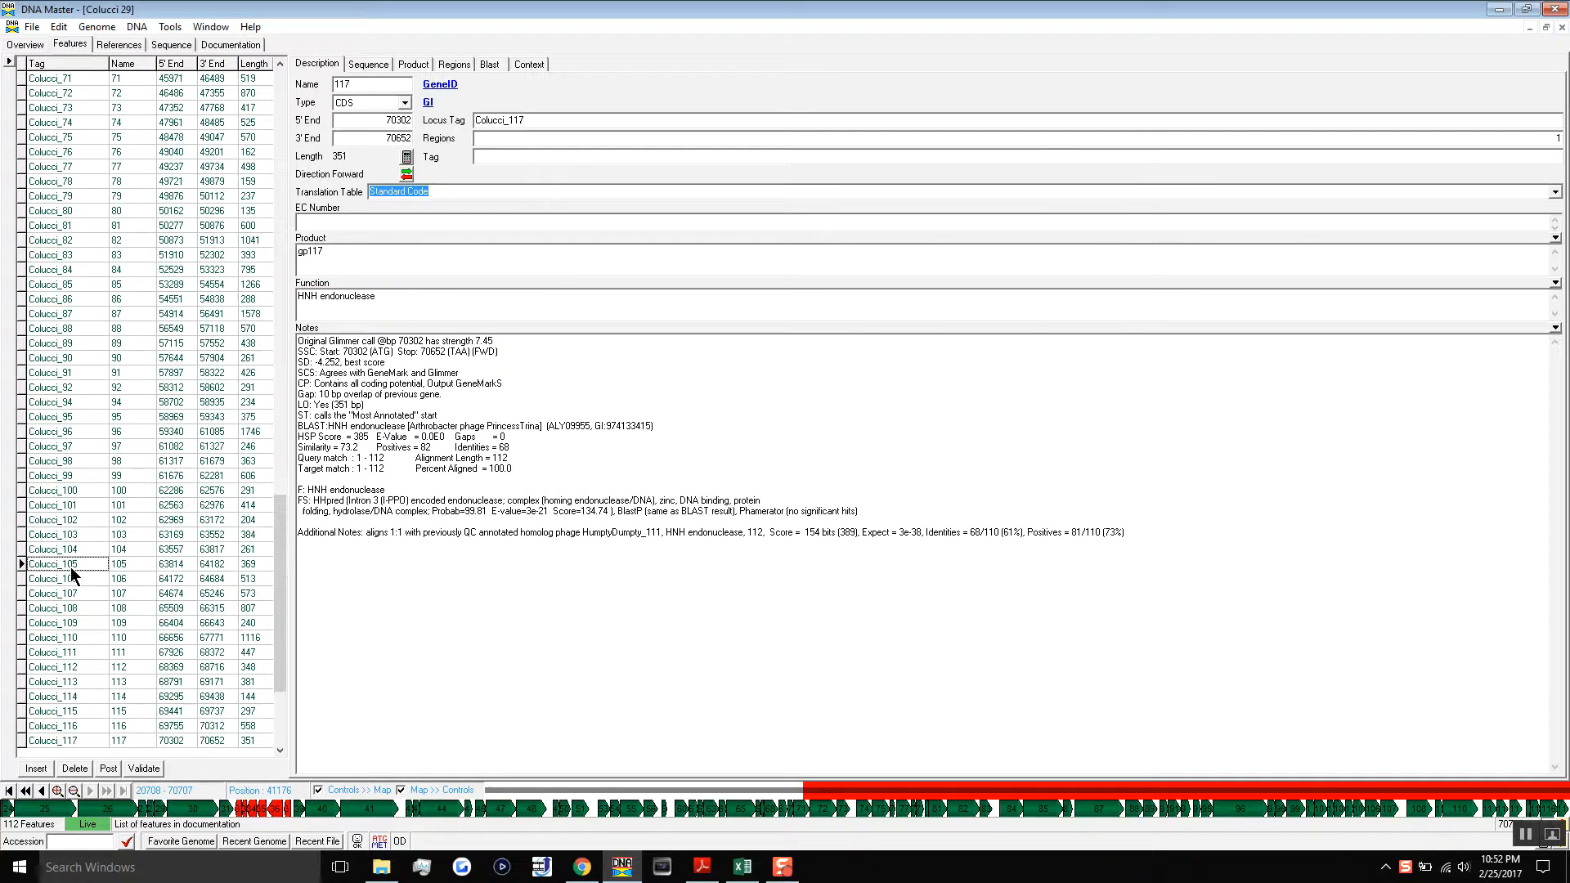
pyautogui.click(49, 742)
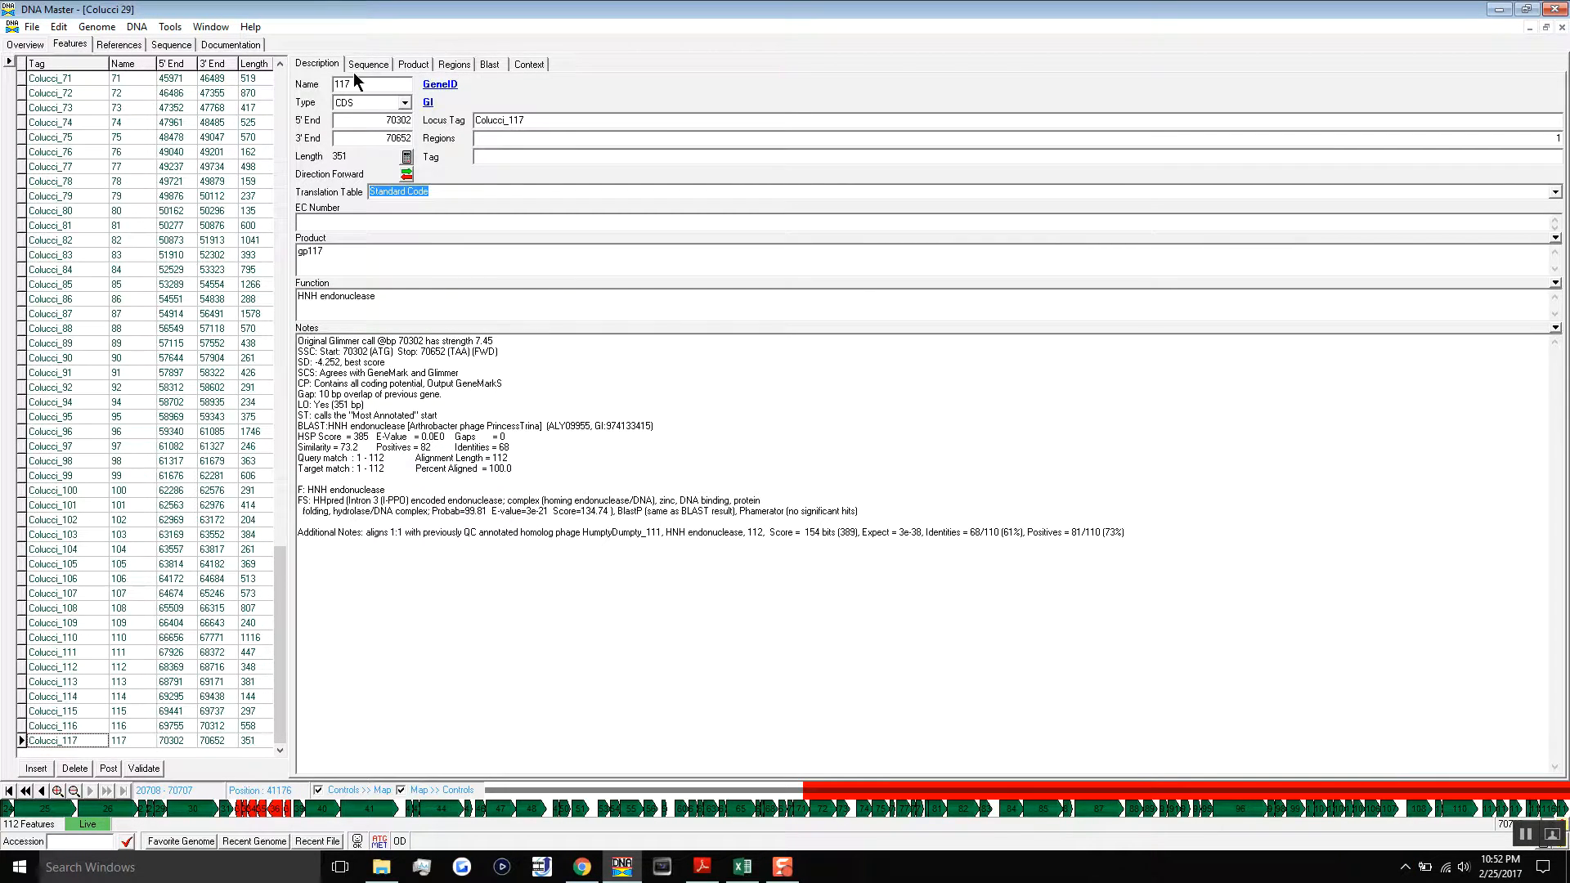
pyautogui.click(232, 46)
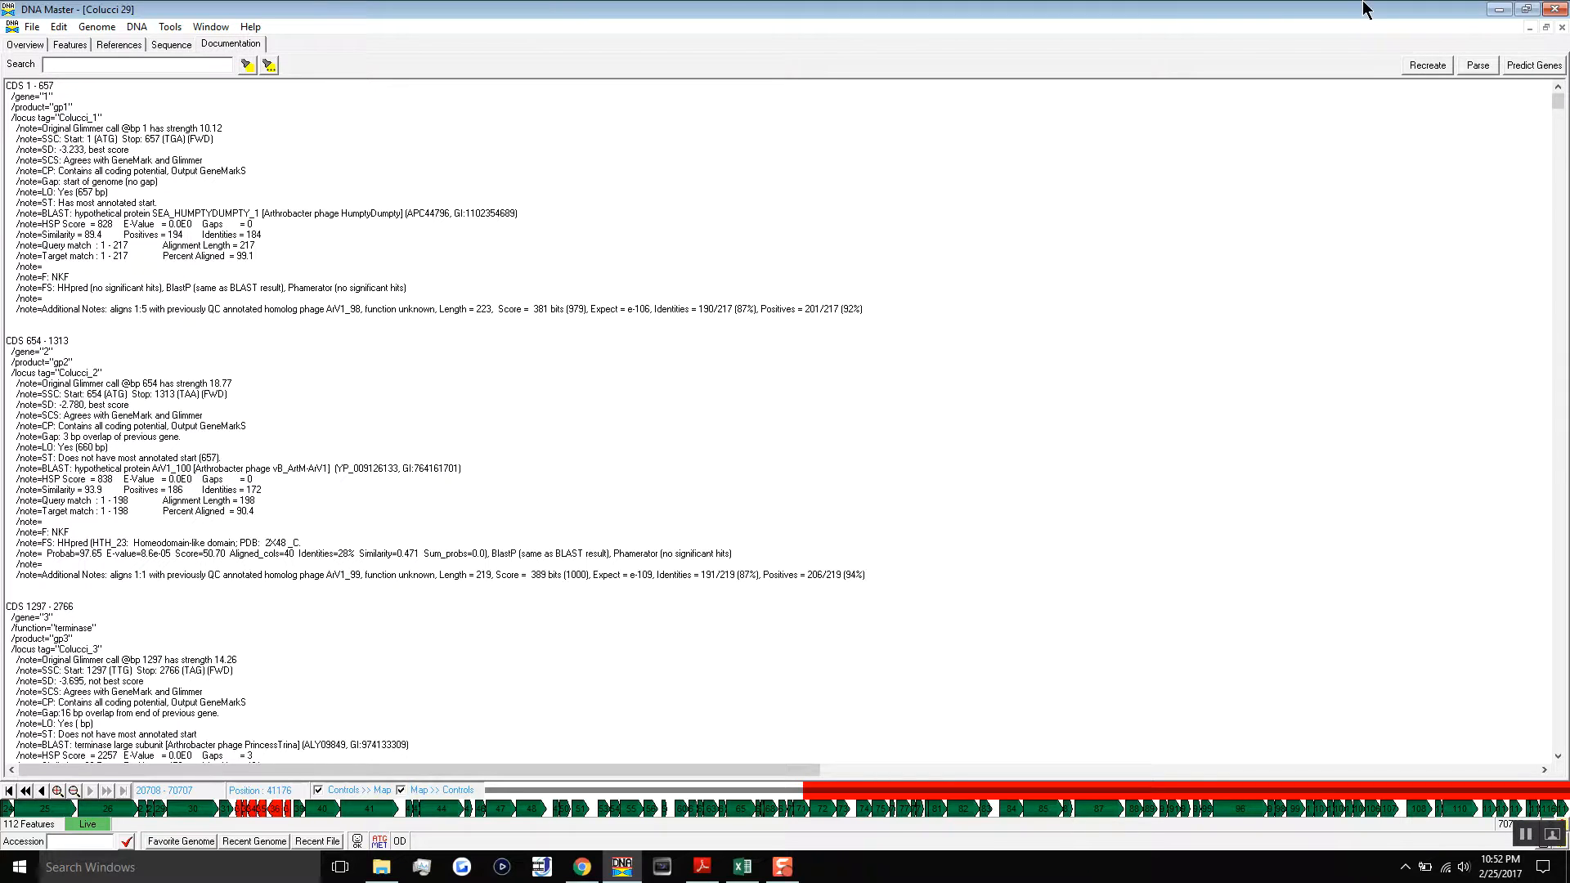
pyautogui.click(1429, 66)
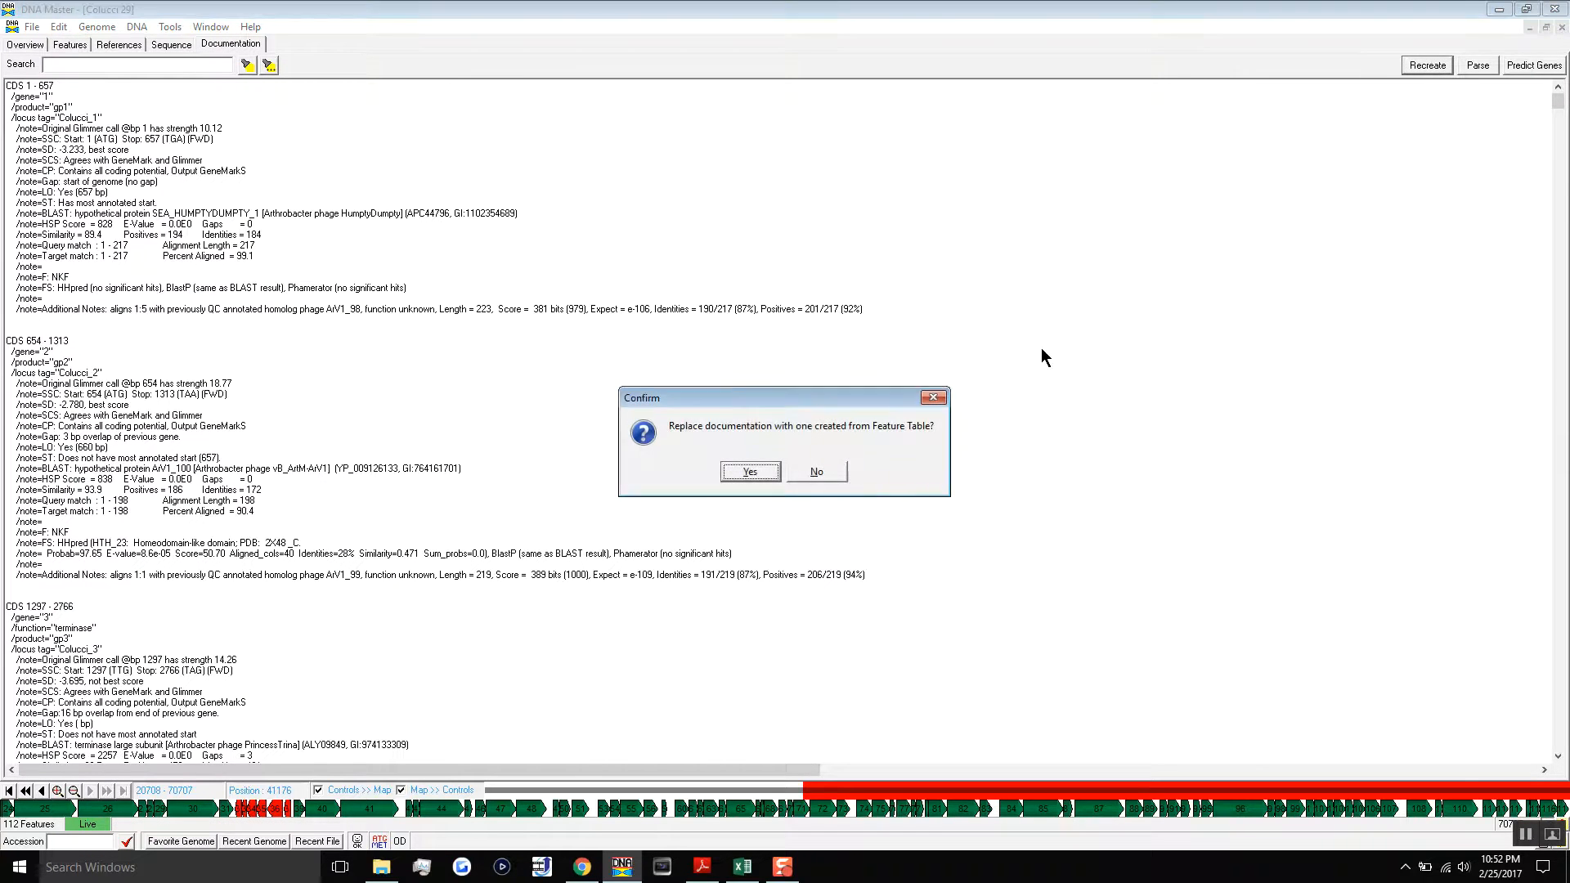
pyautogui.click(772, 469)
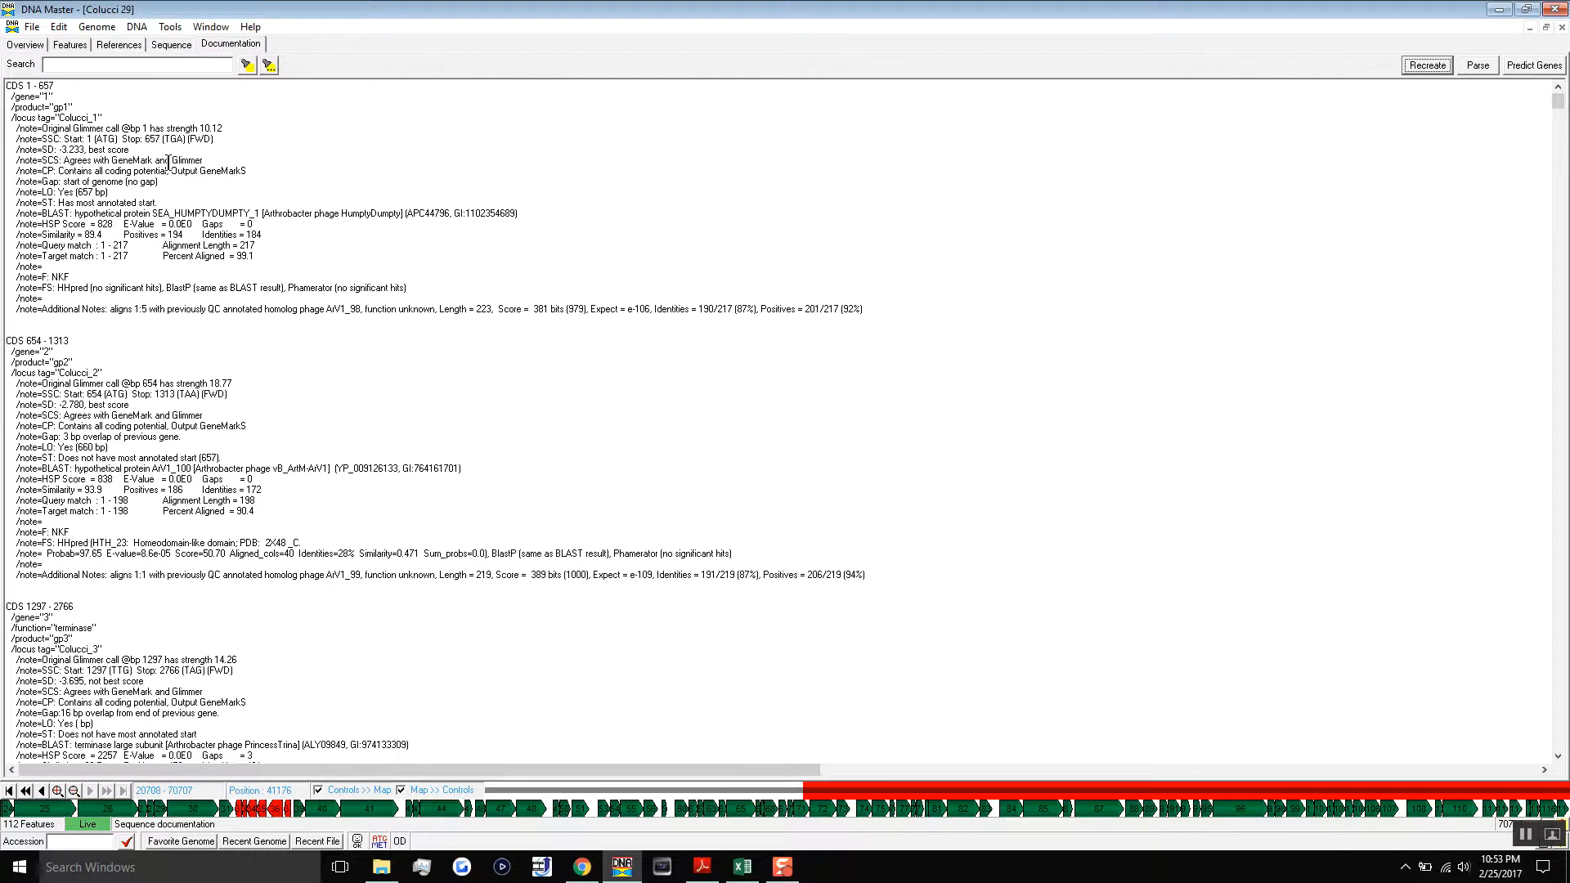
# Save the genome as a DNA Master archive in the Colucci folder, entering "demo" in the file name
pyautogui.click(34, 28)
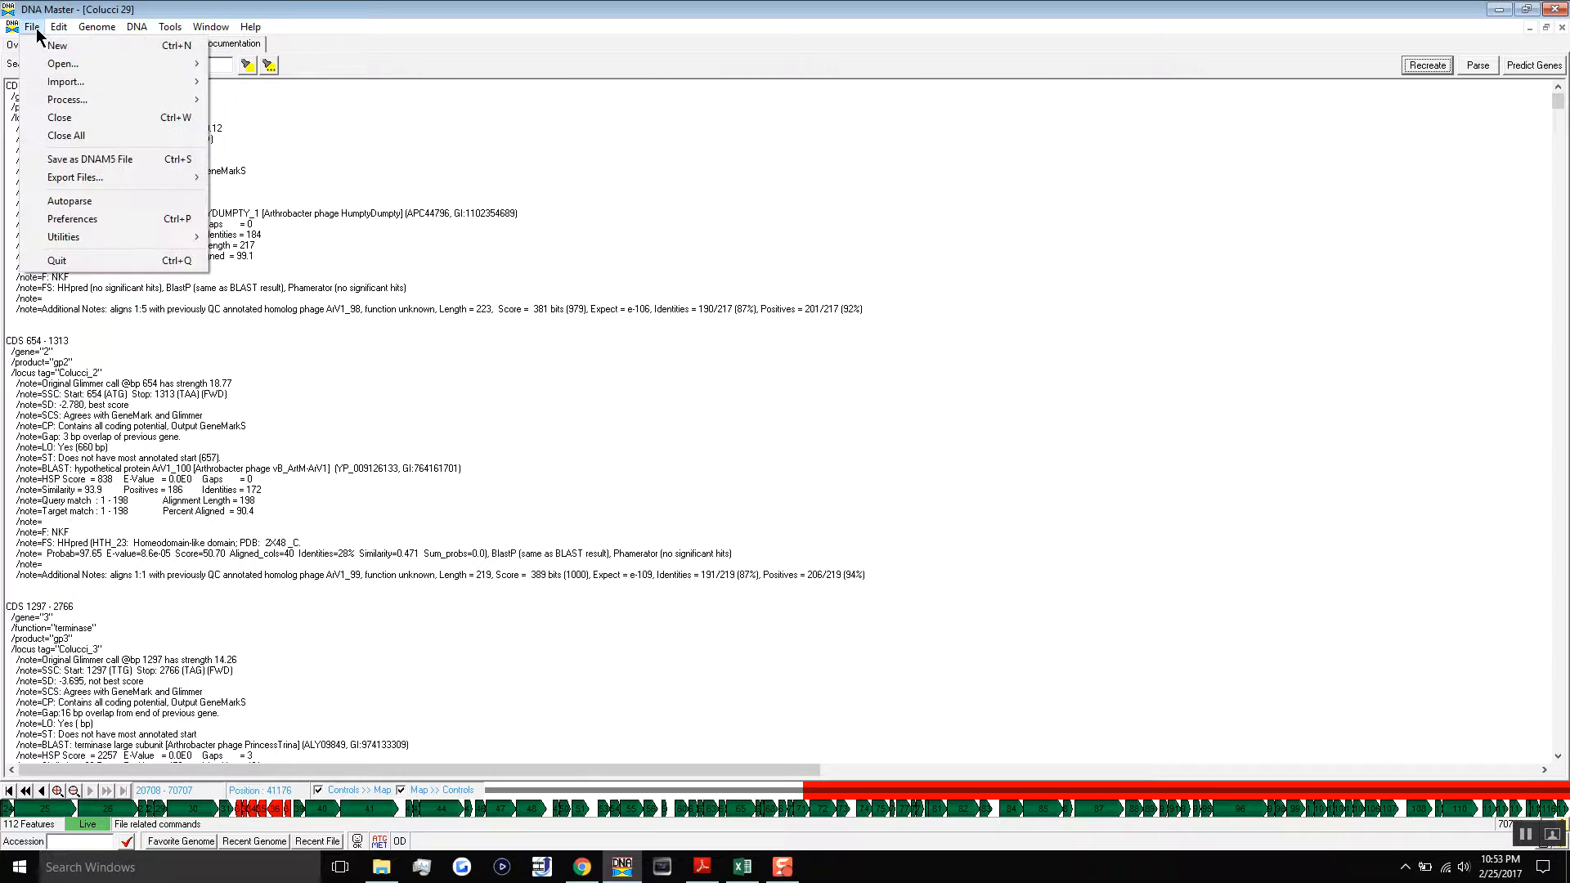
pyautogui.click(123, 159)
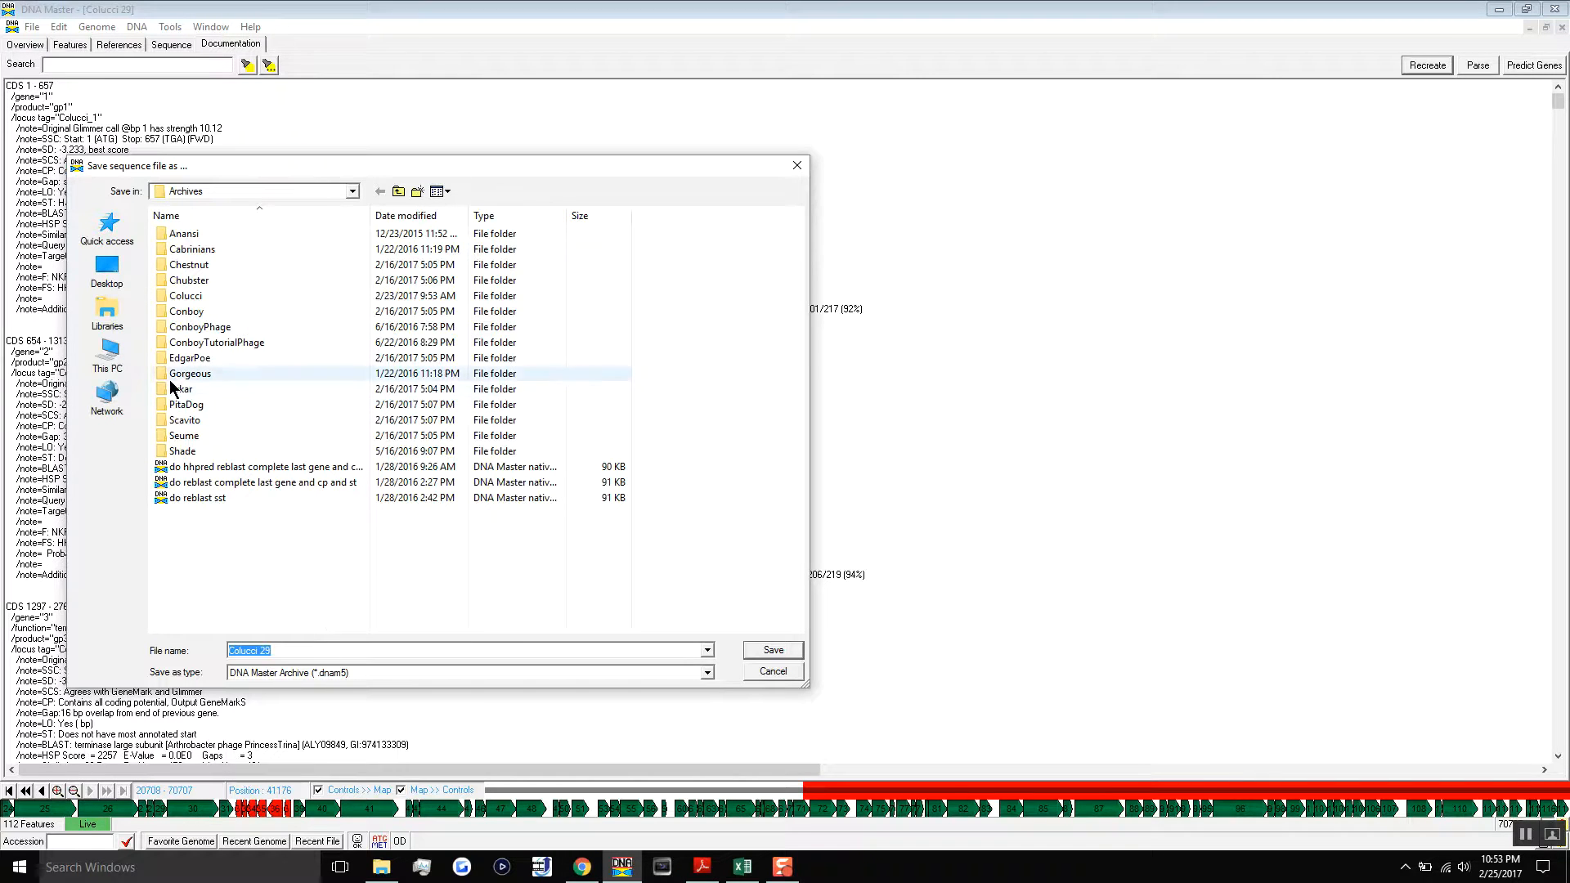
pyautogui.doubleClick(200, 301)
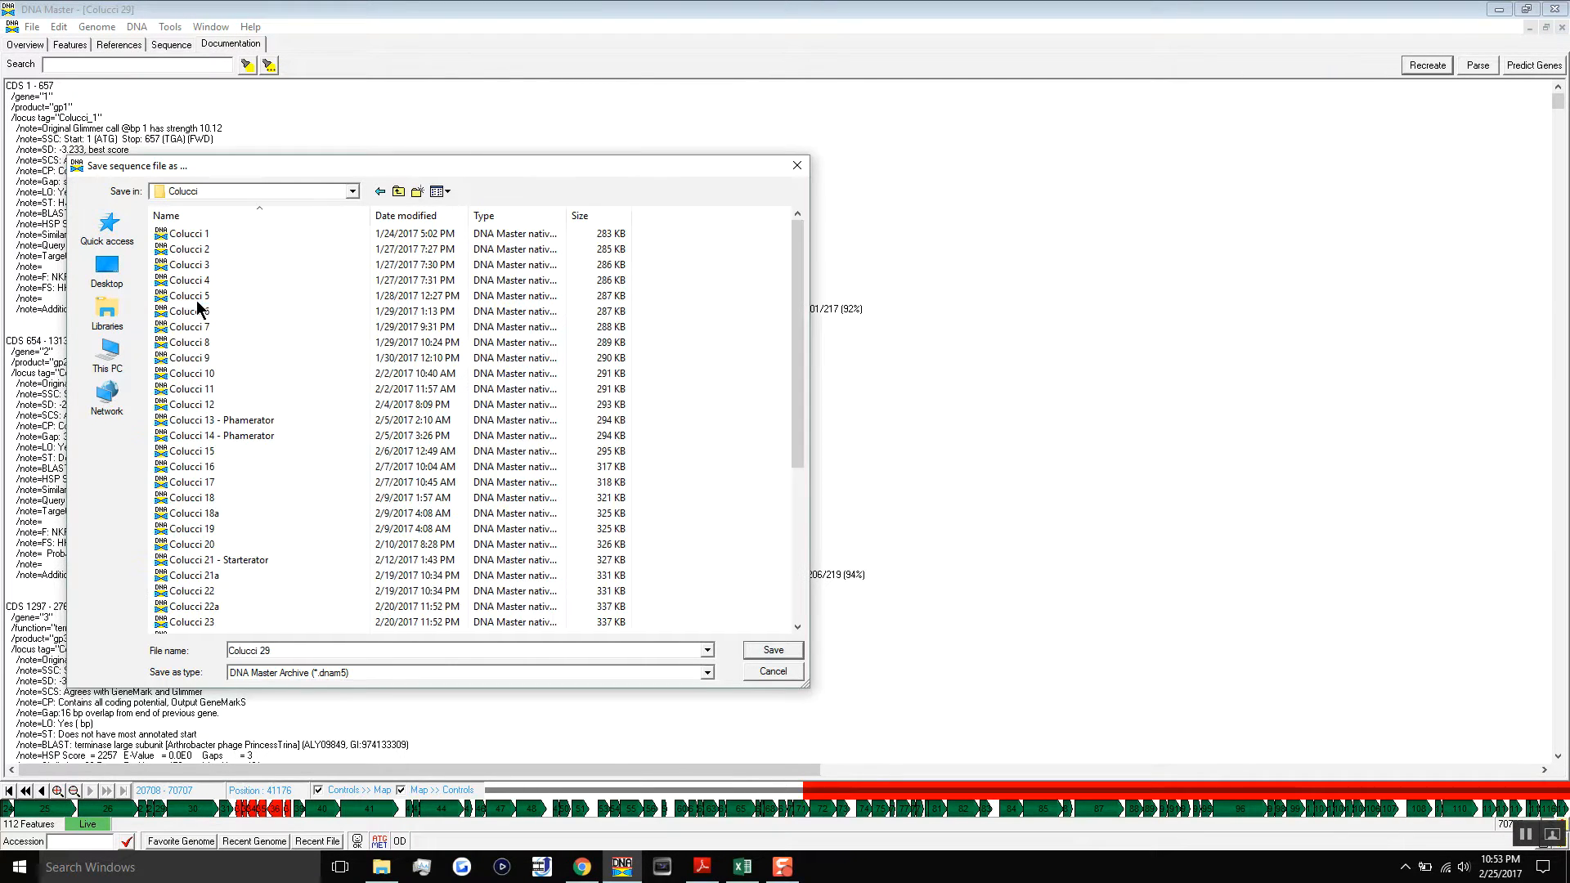
pyautogui.scroll(-5, 253, 425)
pyautogui.click(320, 650)
pyautogui.click(319, 650)
pyautogui.write('demo')
pyautogui.press('Return')
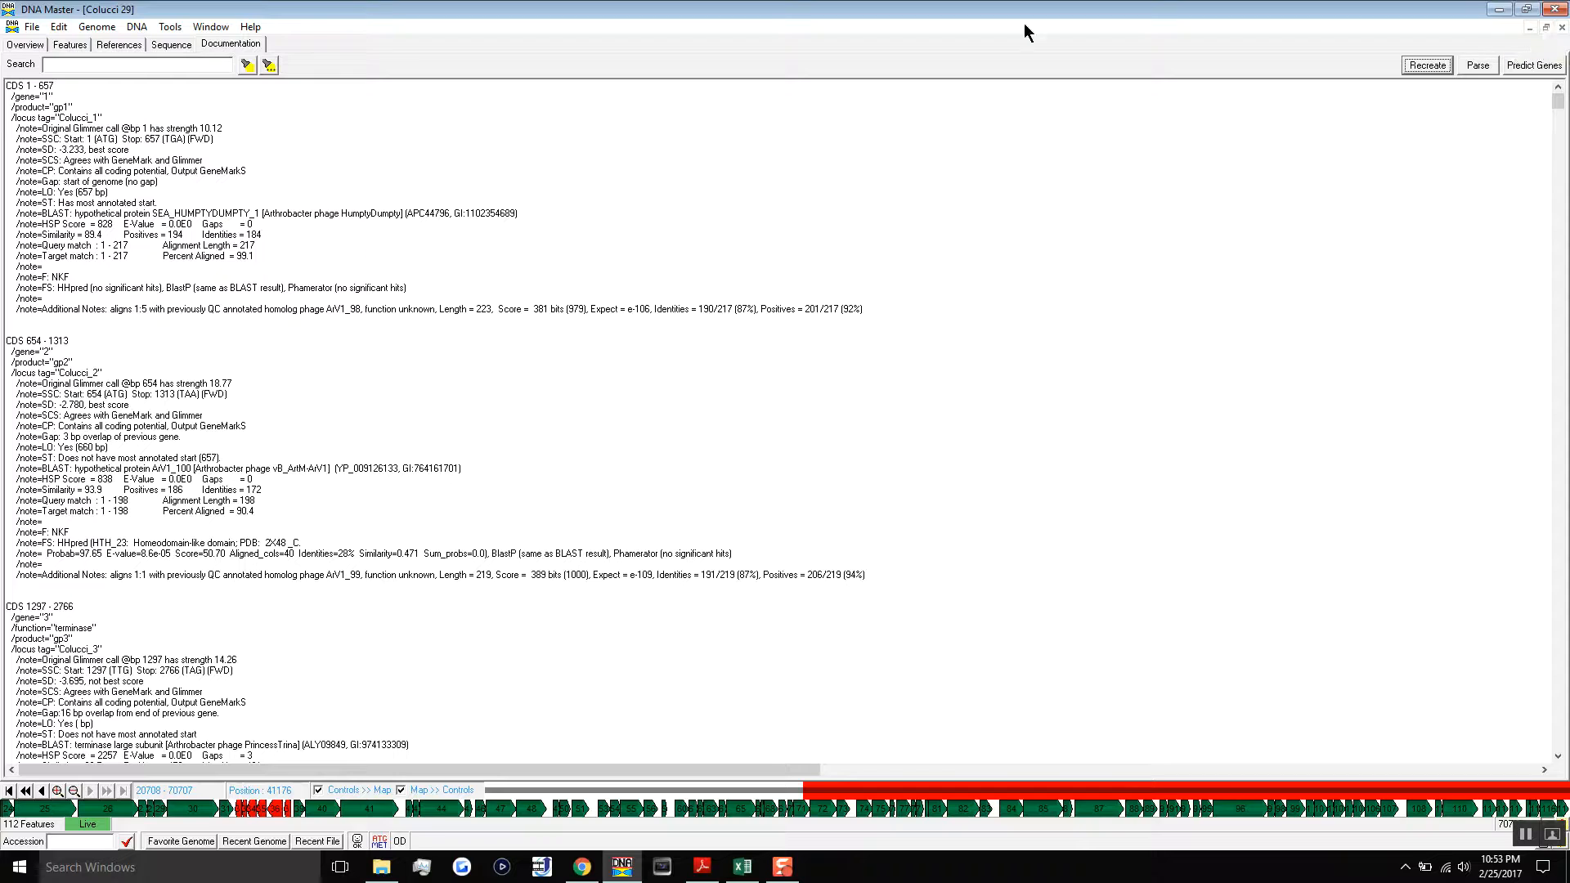
# Validate all features in the feature table and read the ORF validation result
pyautogui.click(69, 45)
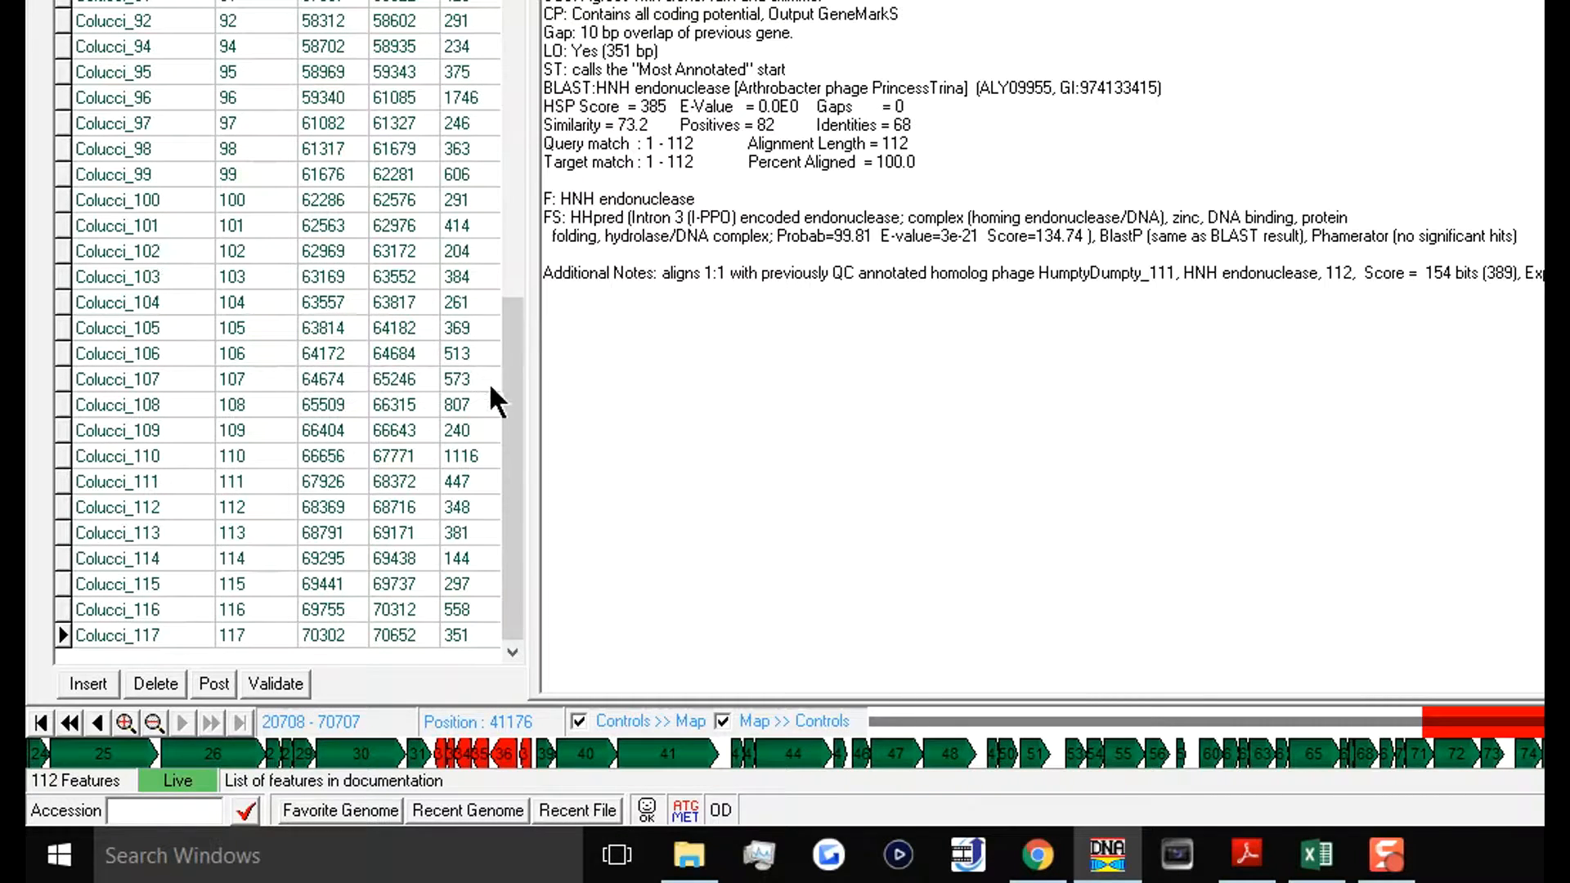
pyautogui.moveTo(512, 360); pyautogui.dragTo(513, 0)
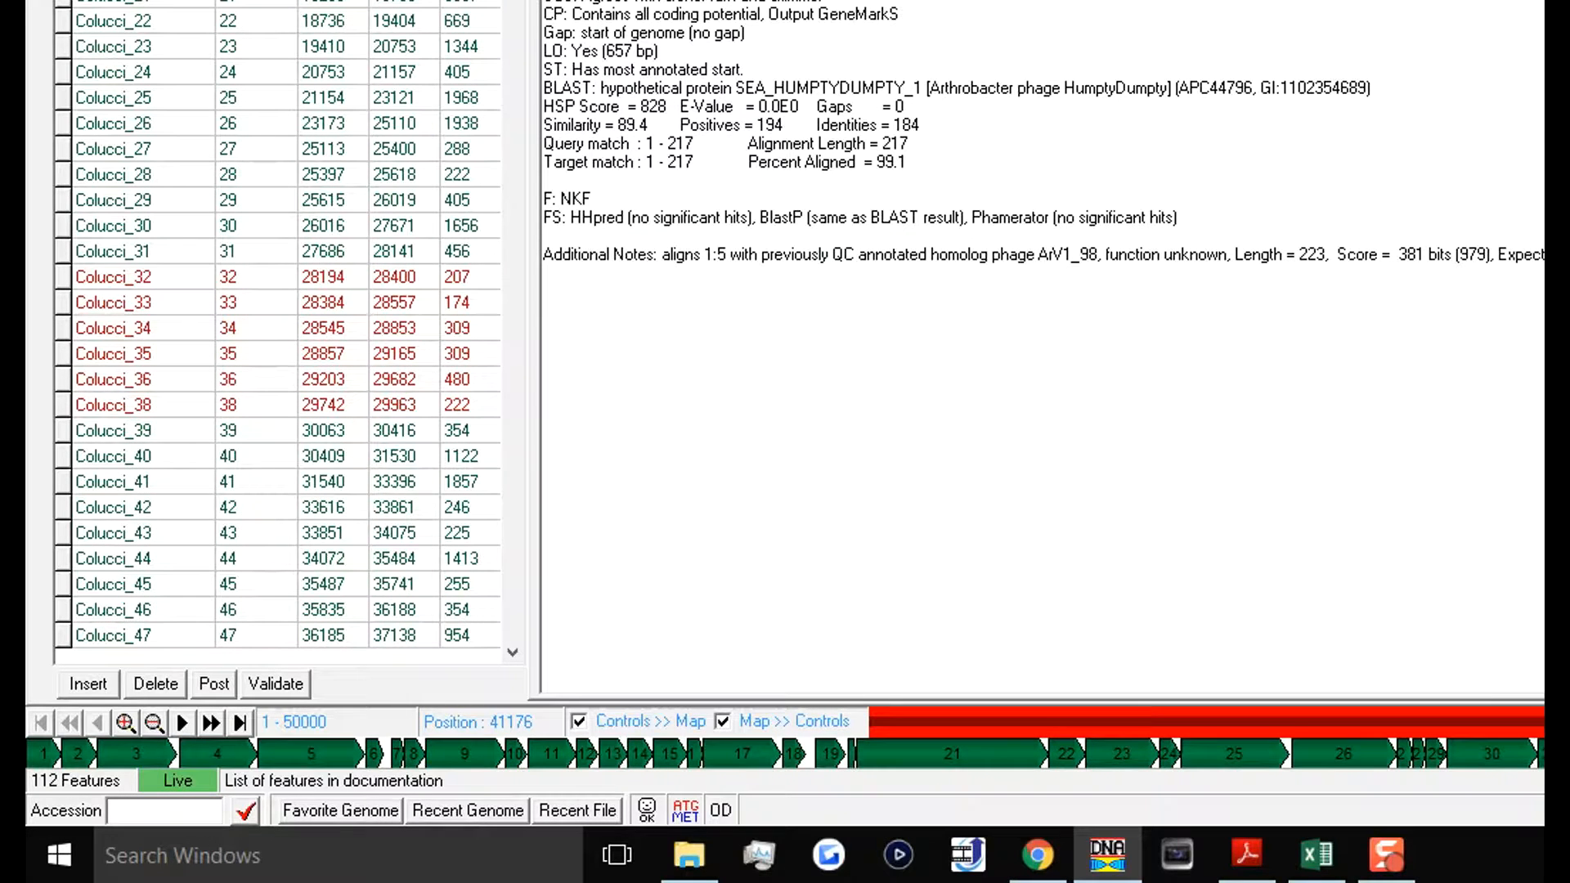
pyautogui.moveTo(513, 1); pyautogui.dragTo(512, 335)
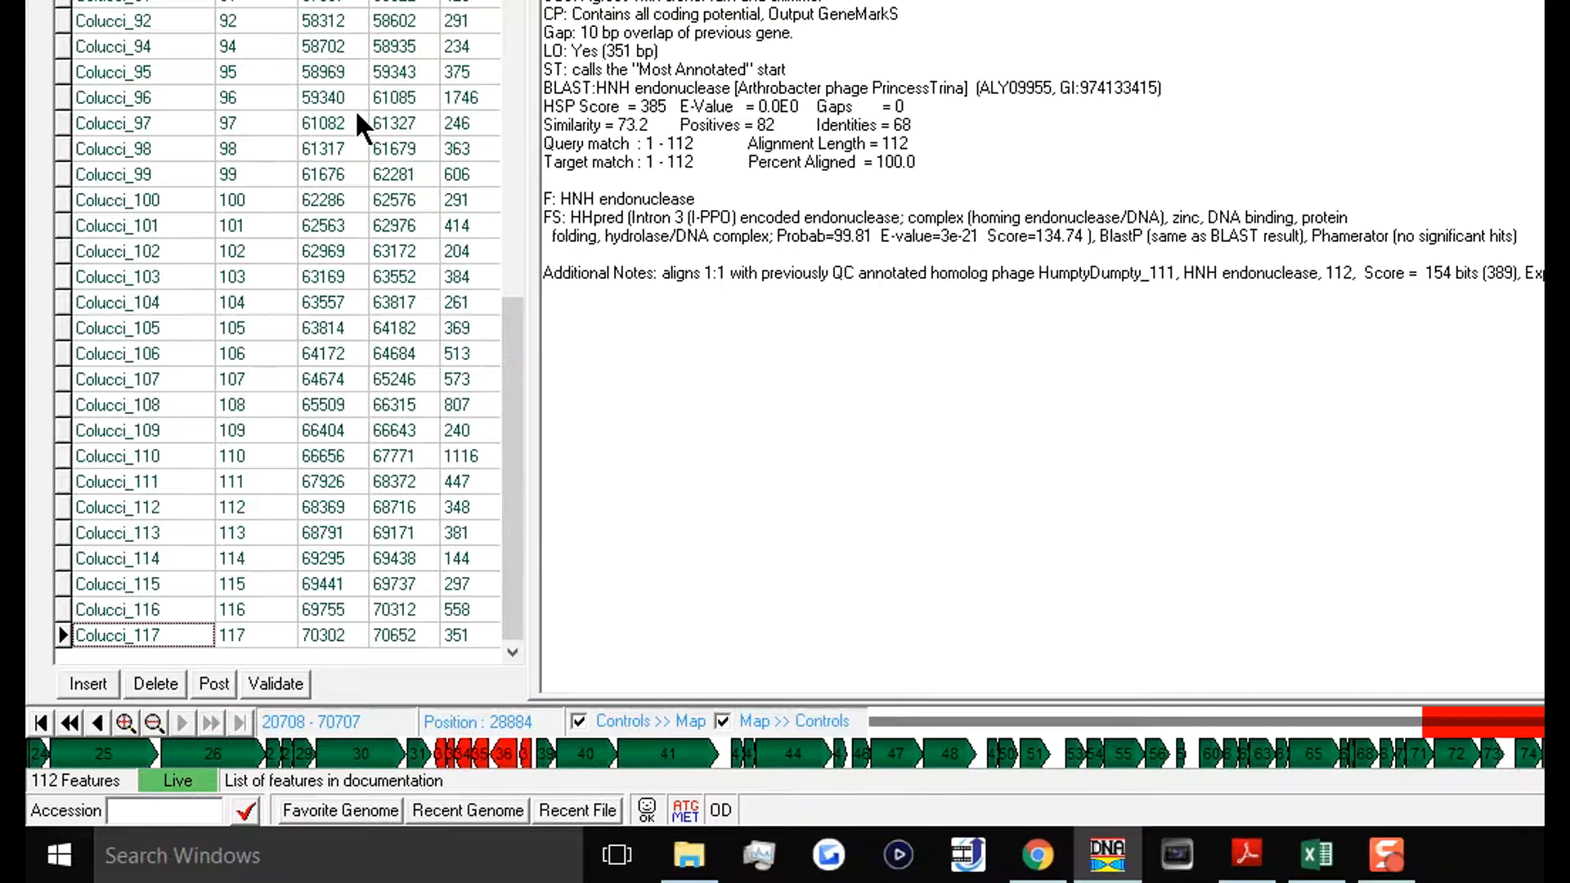
pyautogui.click(275, 683)
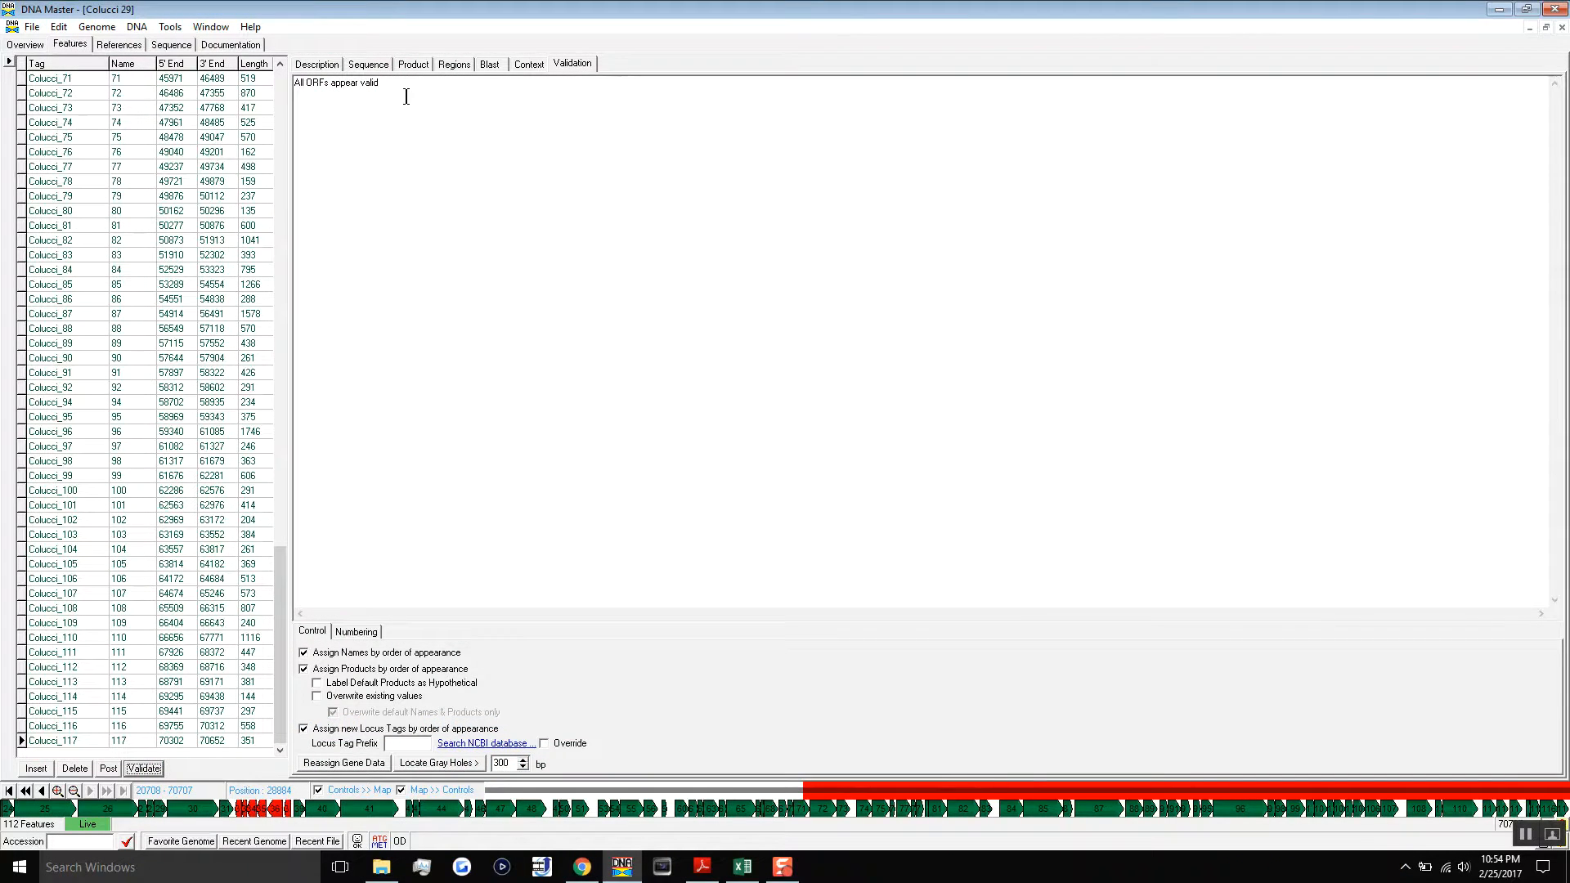
pyautogui.moveTo(350, 96); pyautogui.dragTo(387, 85)
pyautogui.moveTo(278, 601); pyautogui.dragTo(278, 664)
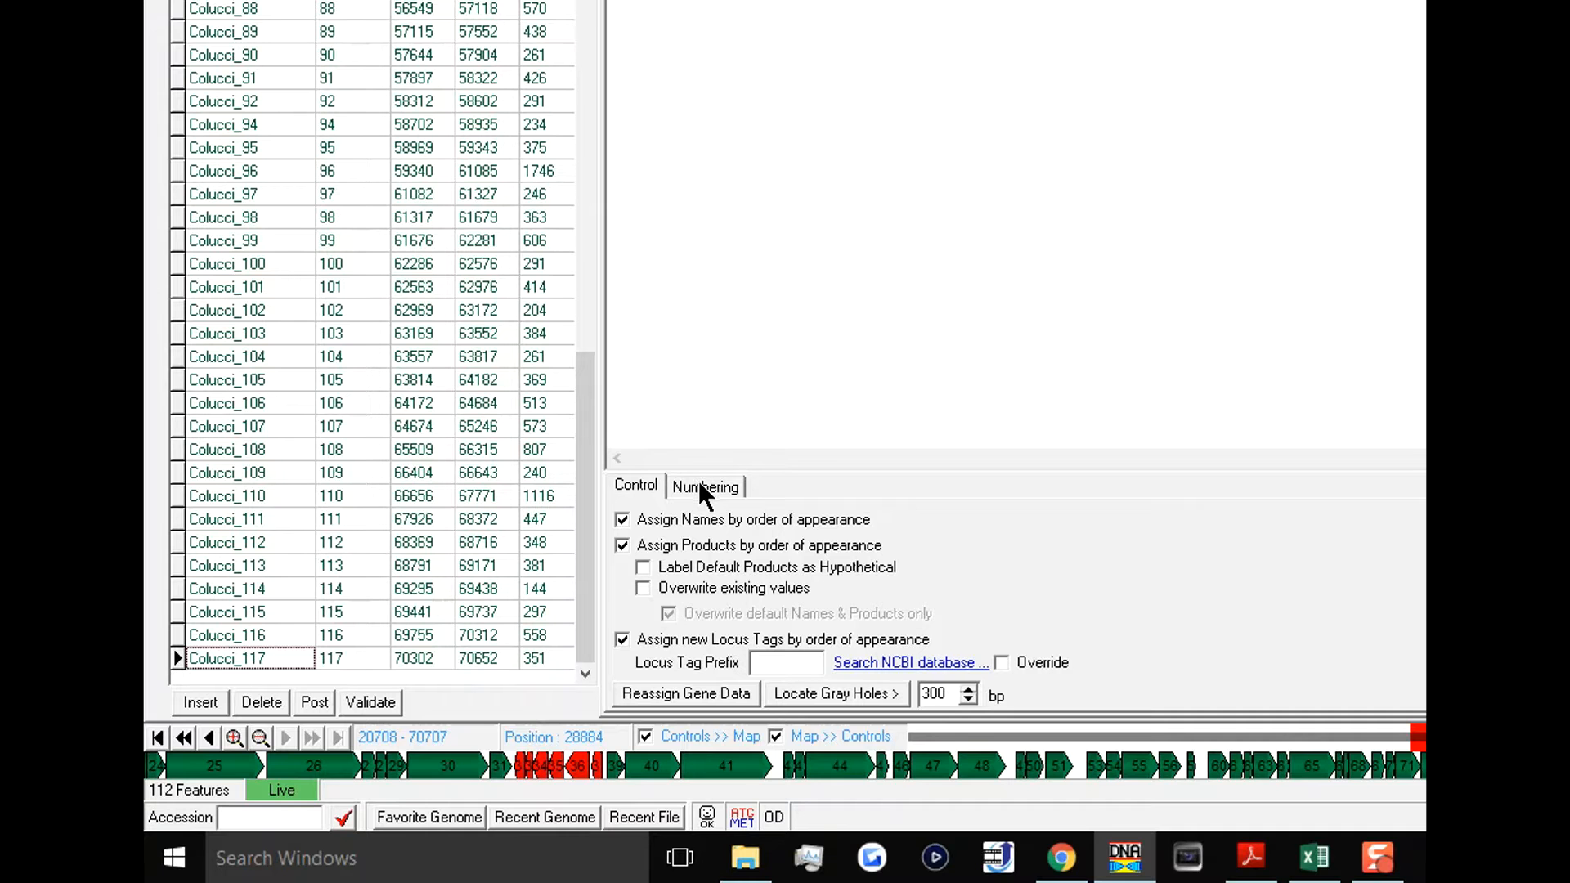
# Set the locus tag prefix to COLUCCI and reassign the gene data, assigning new locus tags by order of appearance
pyautogui.click(702, 486)
pyautogui.click(642, 485)
pyautogui.click(781, 665)
pyautogui.write('COLUCCI')
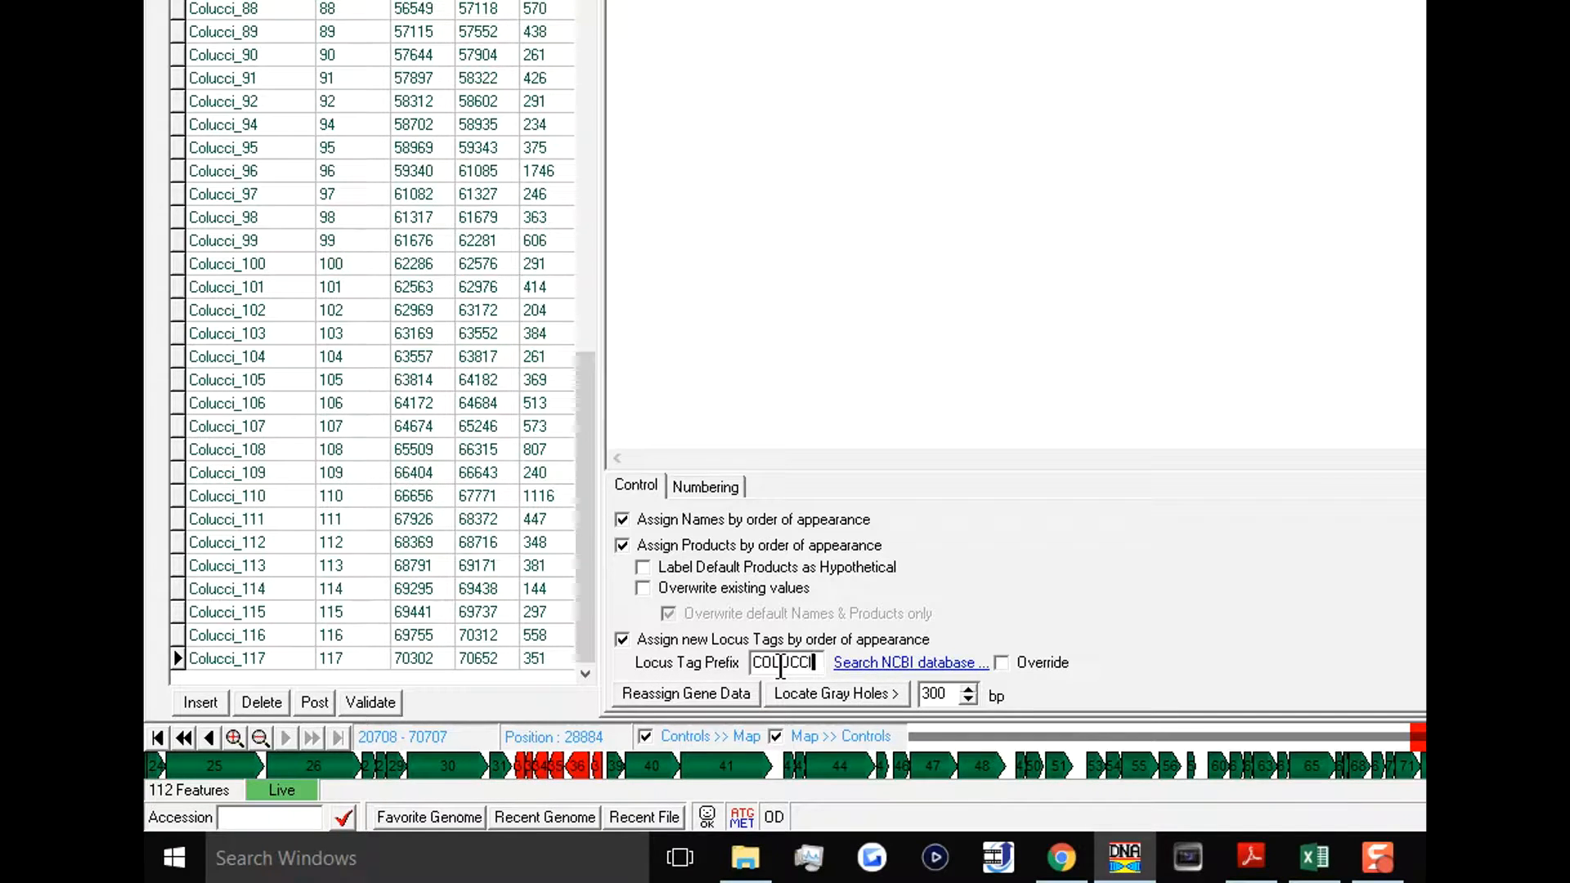
pyautogui.click(700, 486)
pyautogui.click(648, 485)
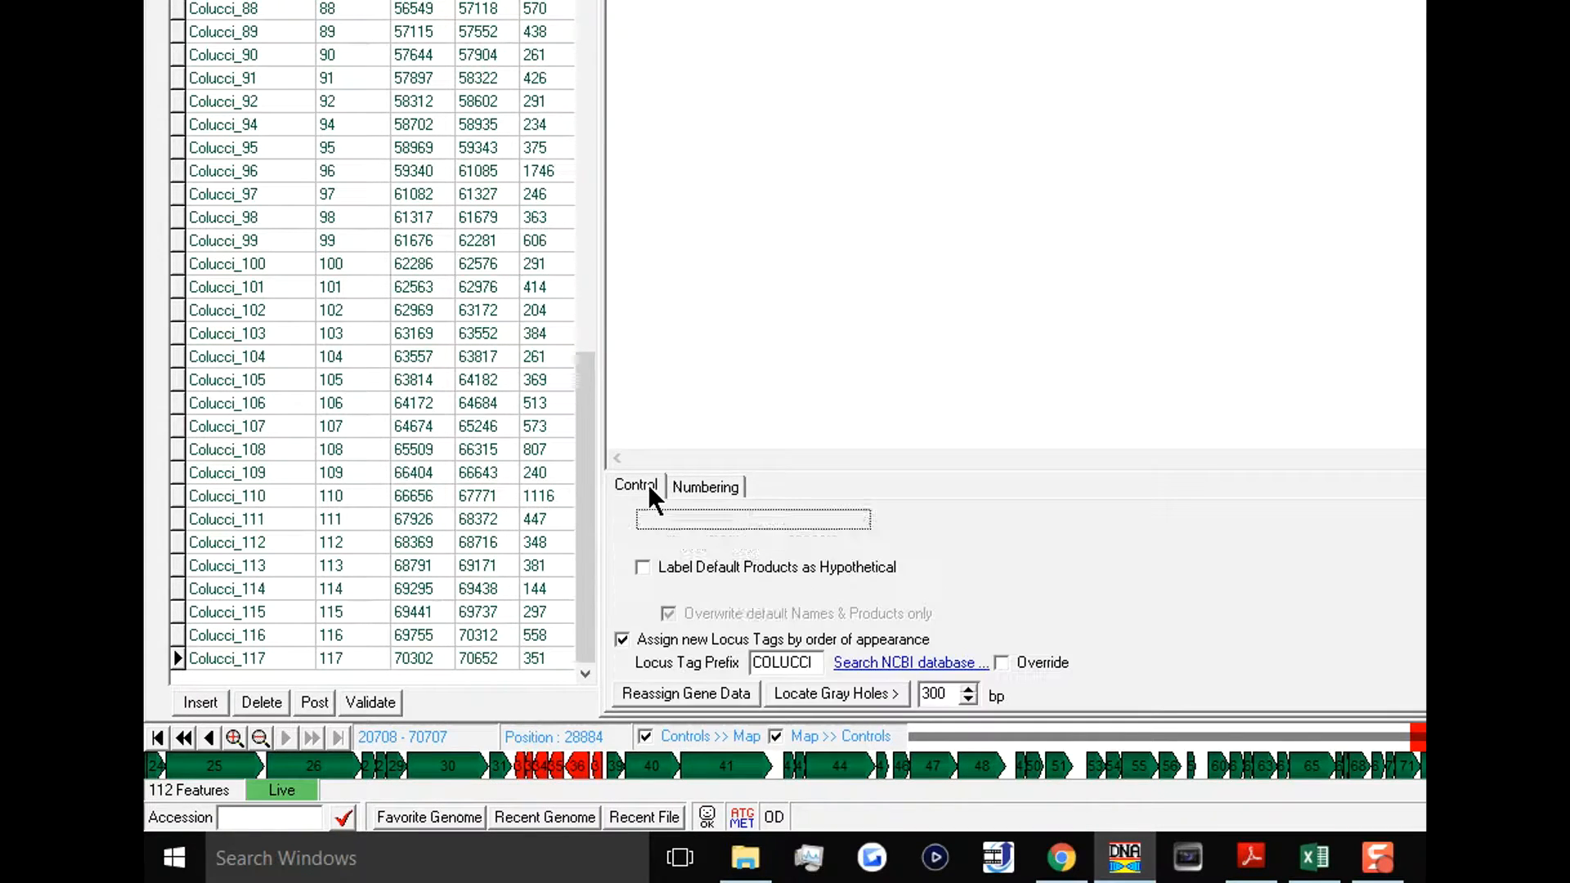
pyautogui.click(680, 693)
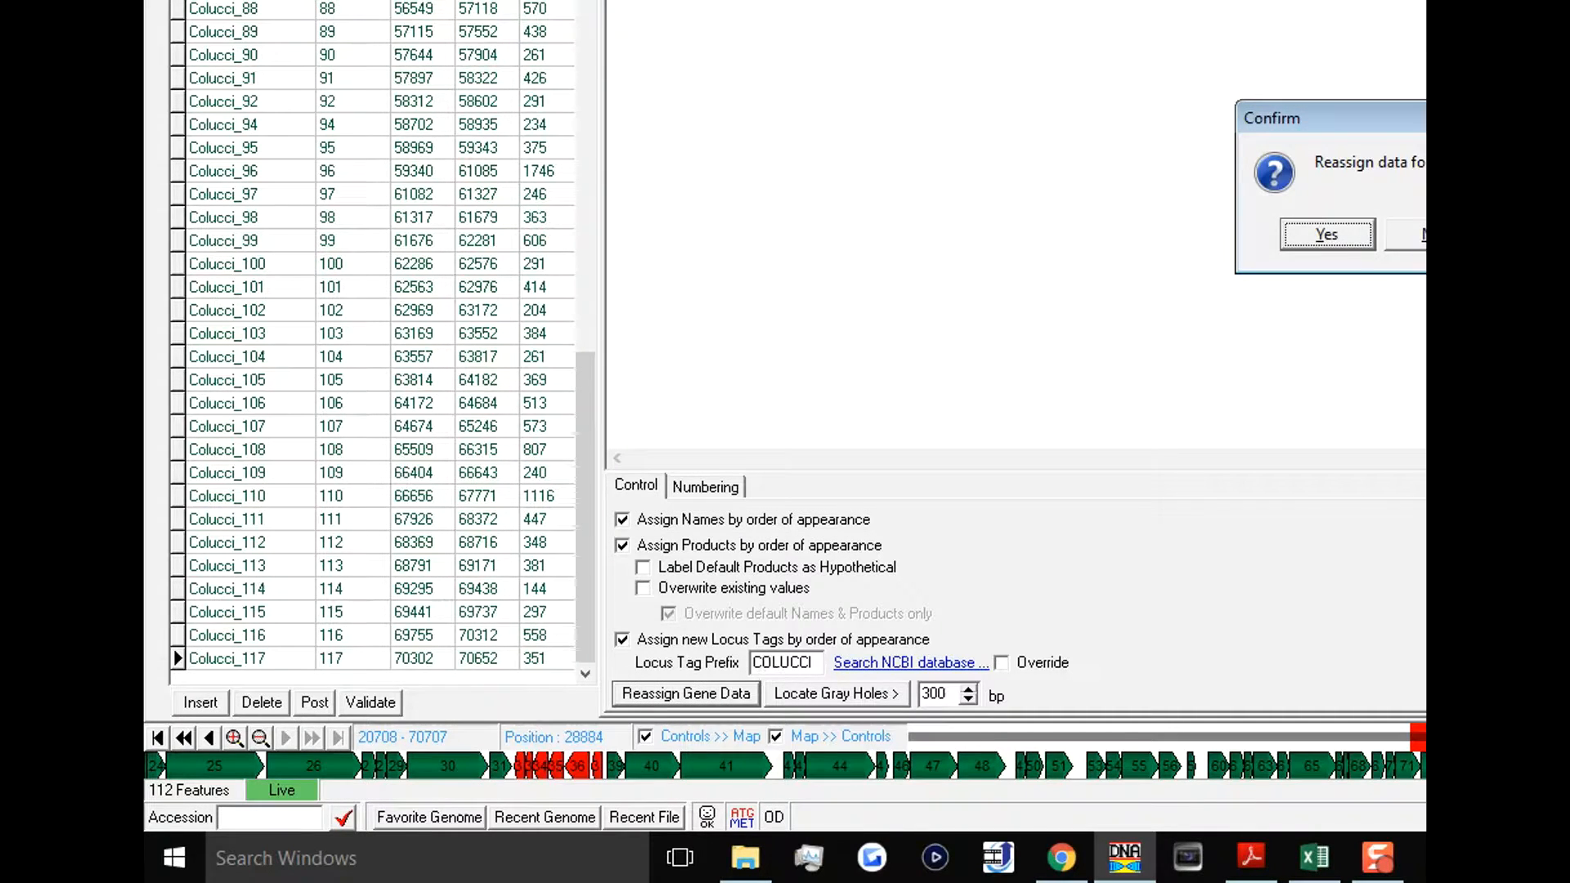
pyautogui.click(1319, 231)
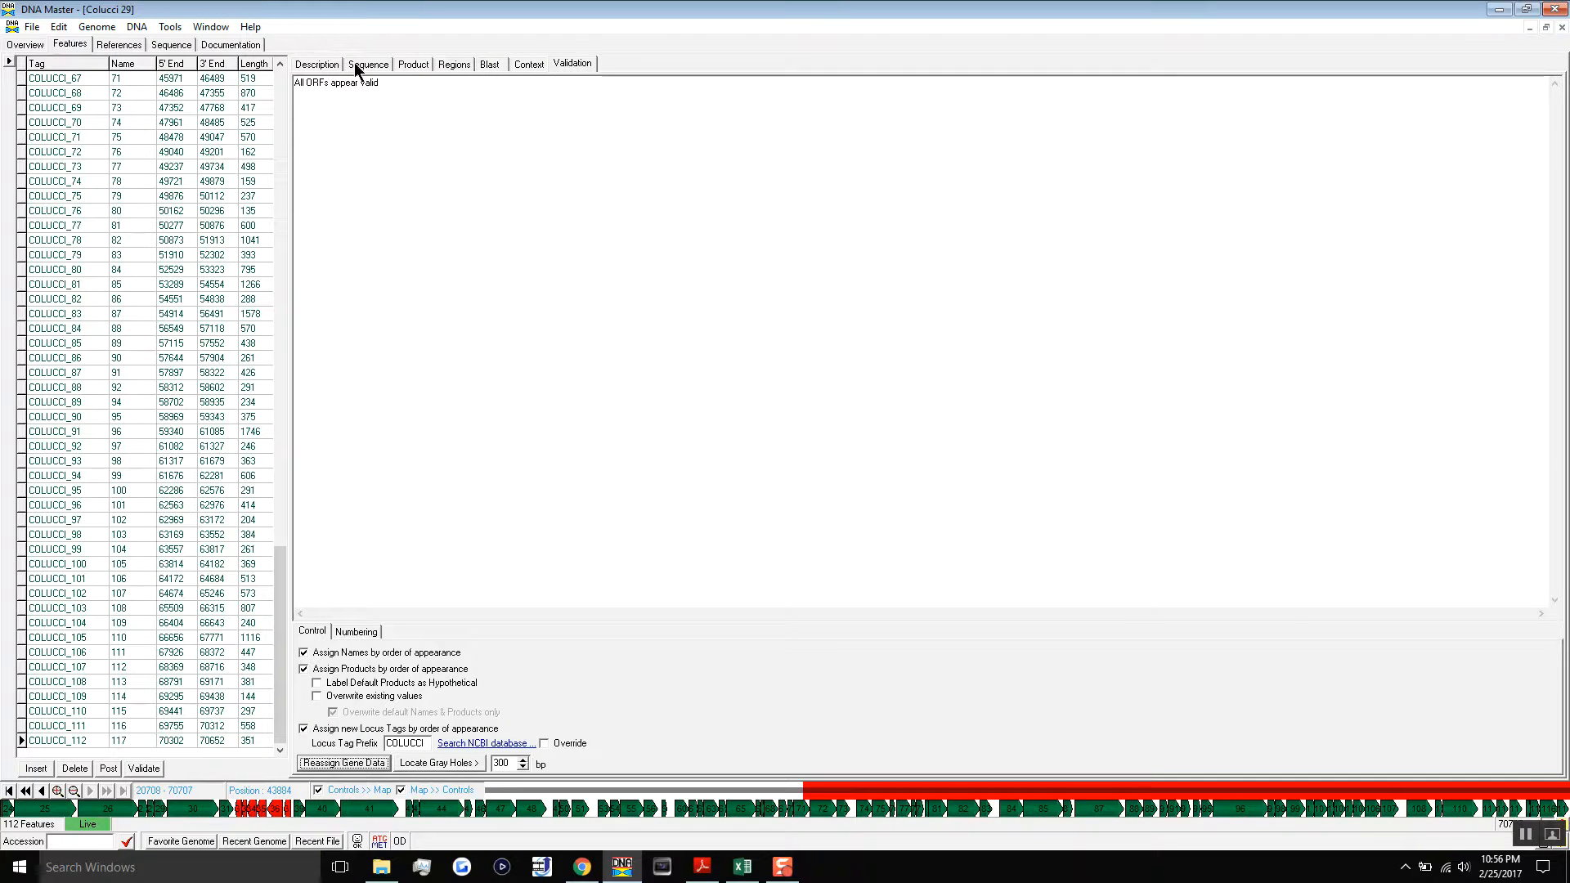
# Check the reassigned locus tags and notes in the feature descriptions, from the last feature back to COLUCCI_1
pyautogui.click(318, 64)
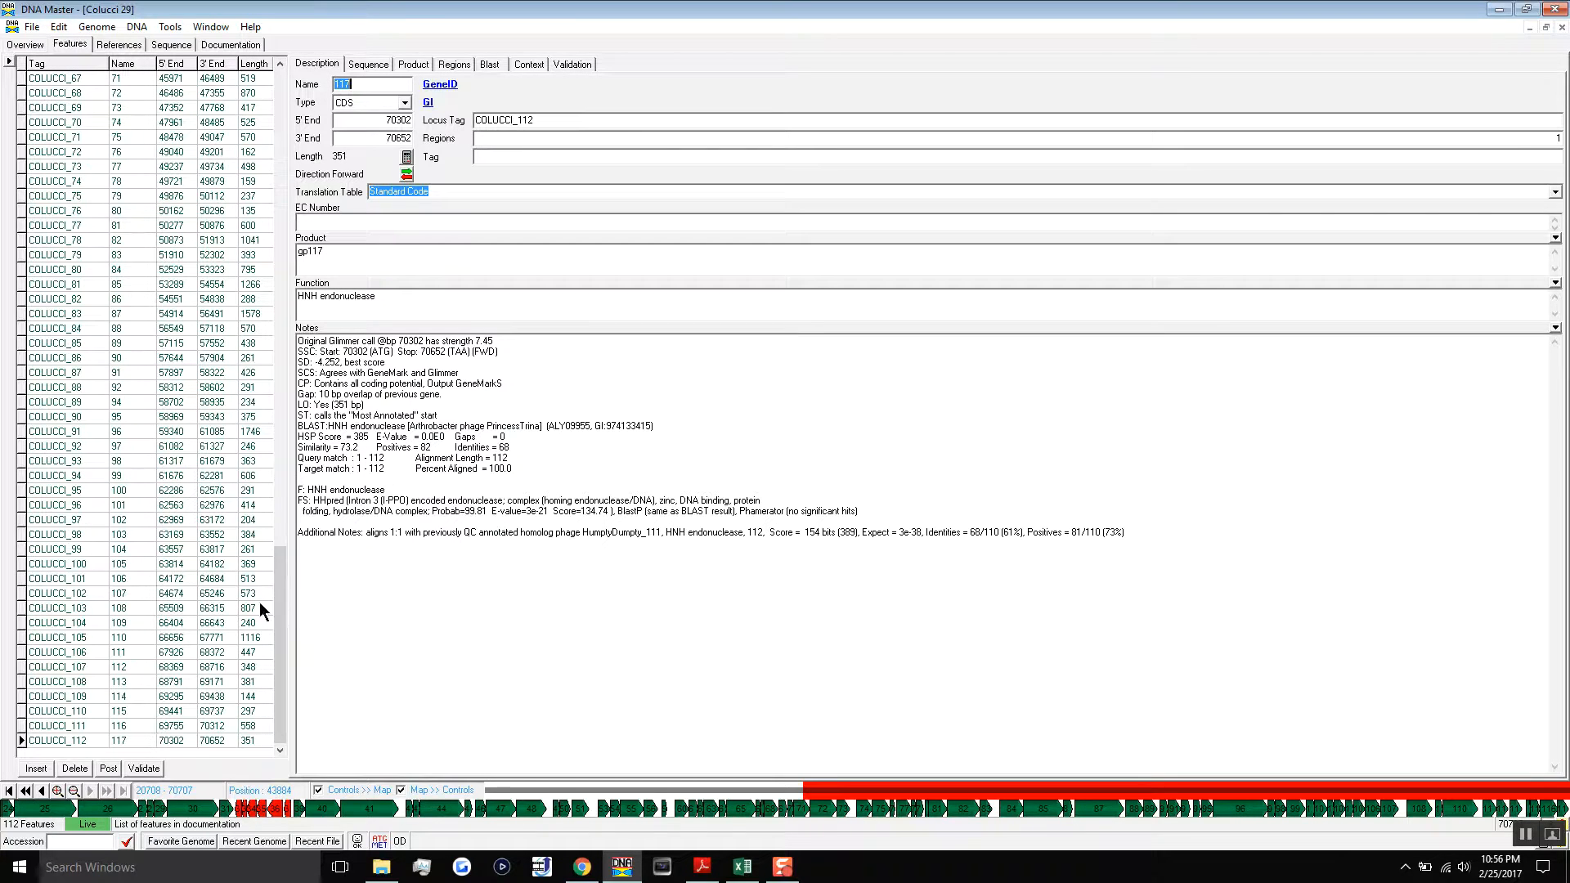
pyautogui.moveTo(277, 586); pyautogui.dragTo(263, 345)
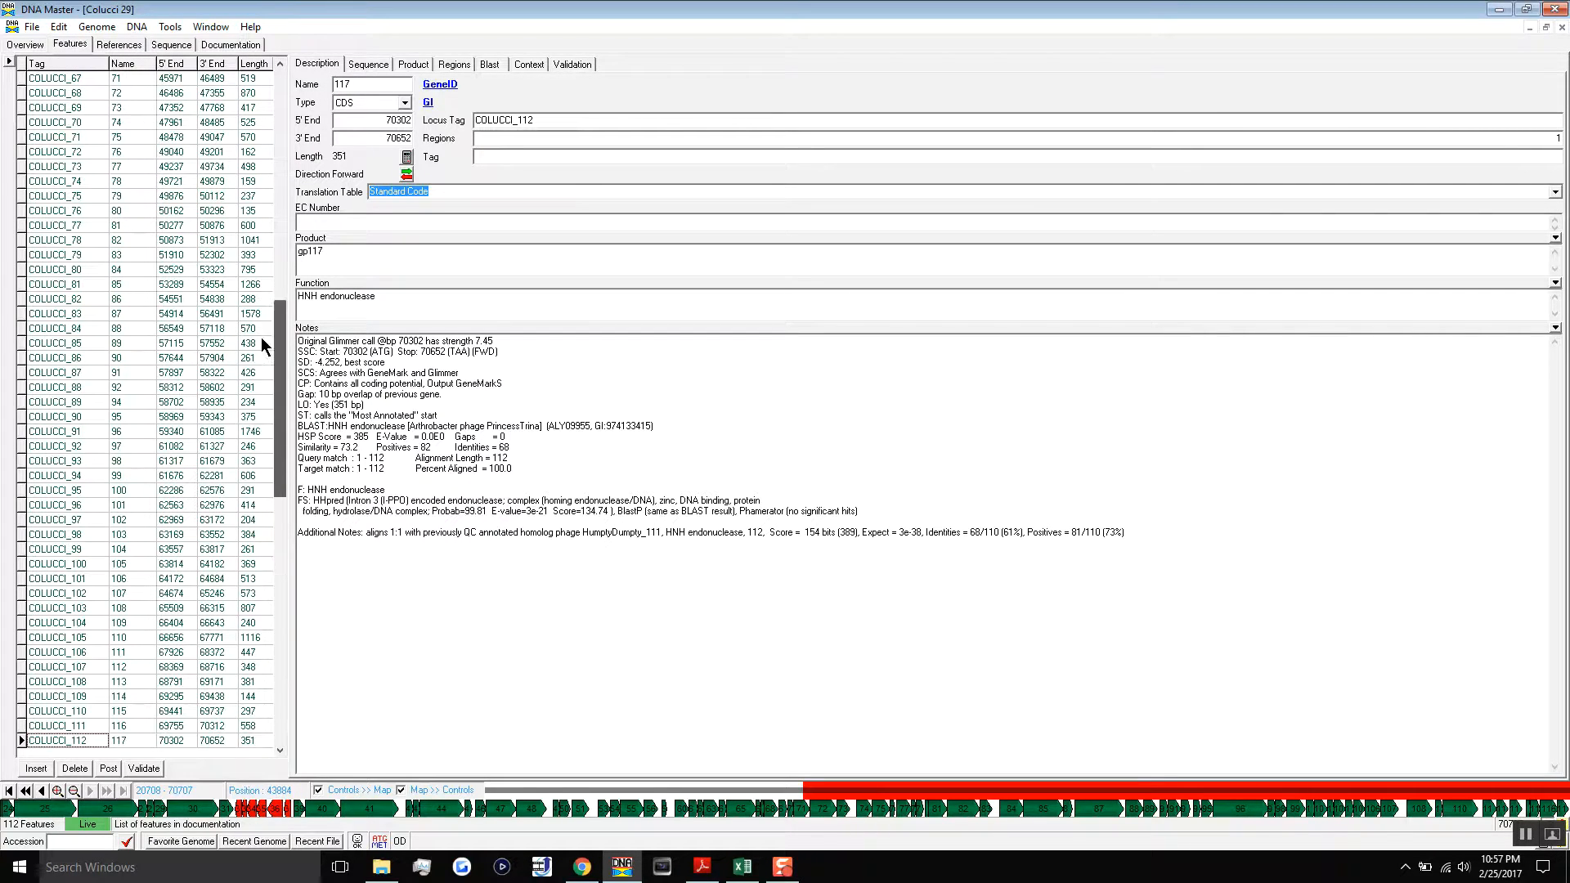
pyautogui.click(459, 651)
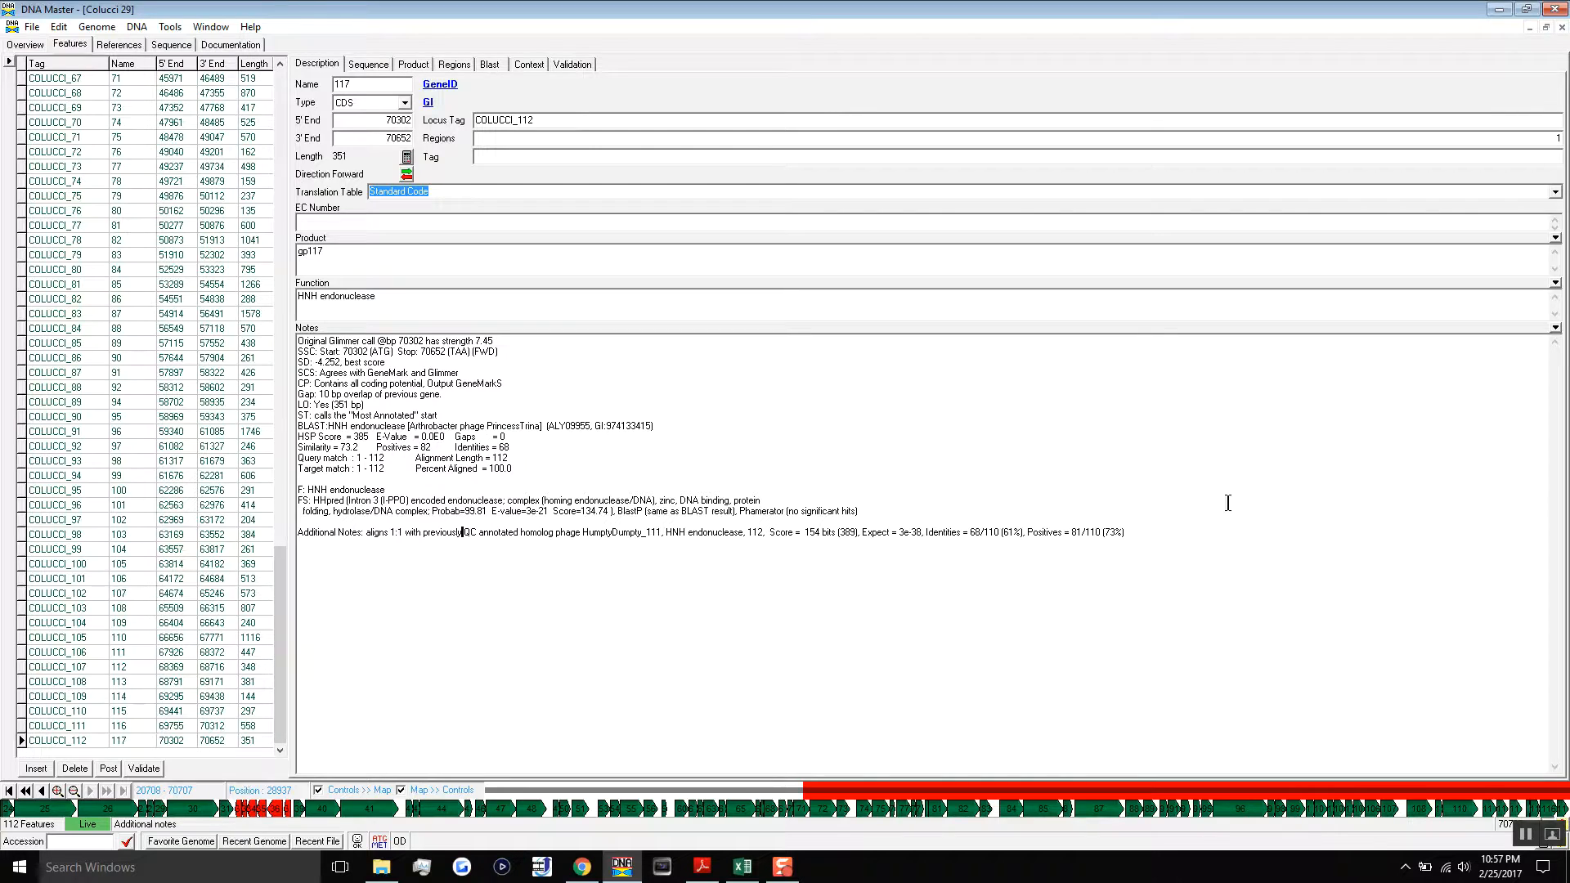
pyautogui.click(1159, 559)
pyautogui.write(')')
pyautogui.write(')')
pyautogui.moveTo(279, 579); pyautogui.dragTo(280, 82)
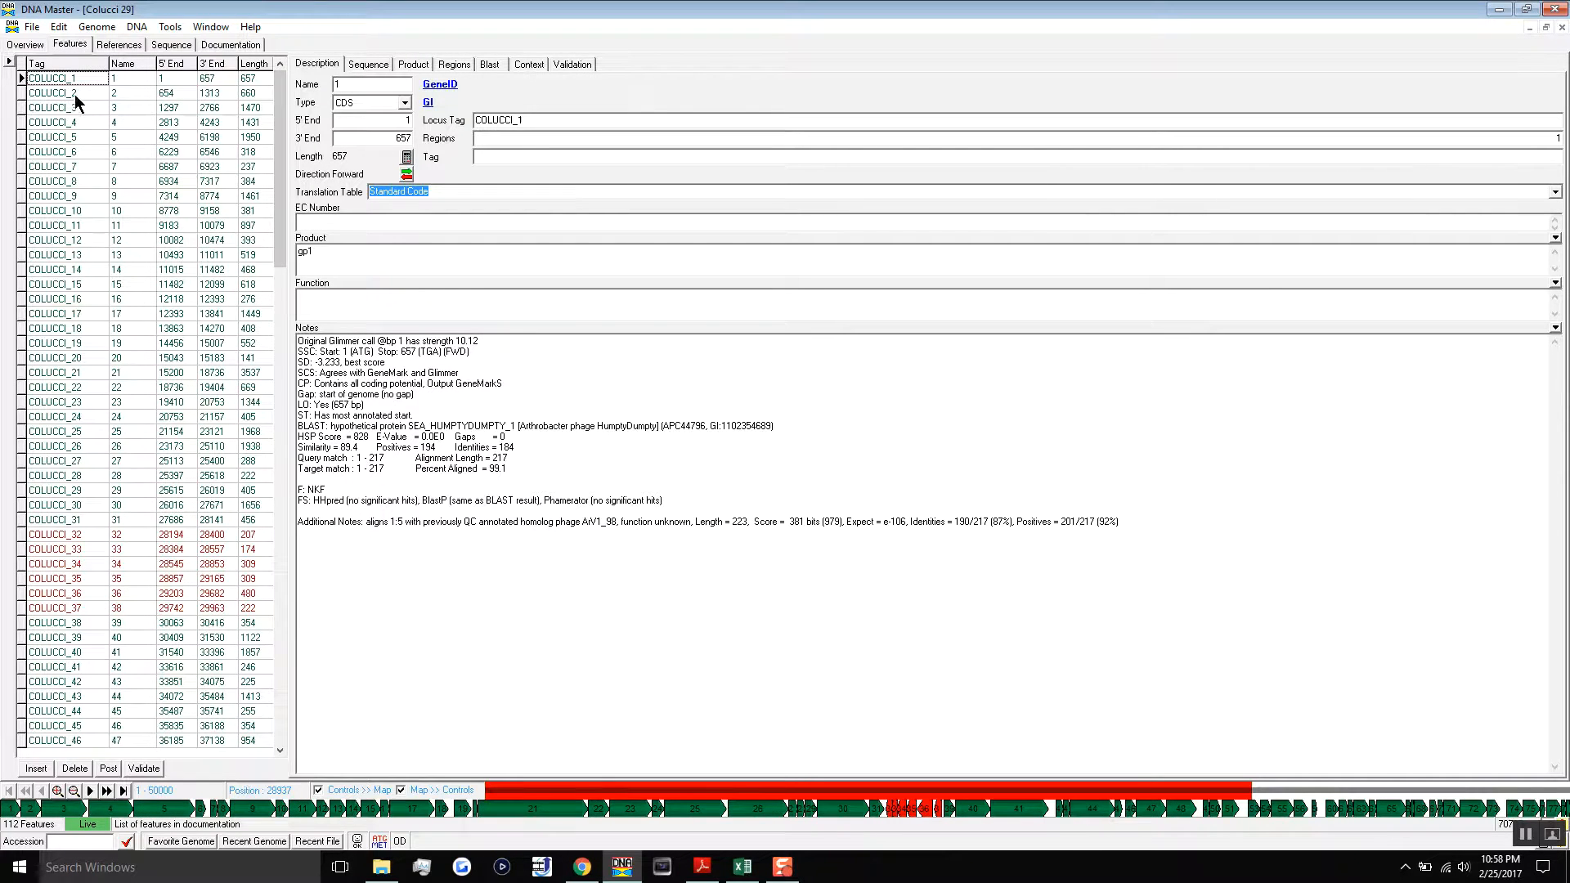
# Add a line of underscores below the notes of COLUCCI_1 and delete it again
pyautogui.click(1285, 572)
pyautogui.press('Return')
pyautogui.press('Return')
pyautogui.write('__________________')
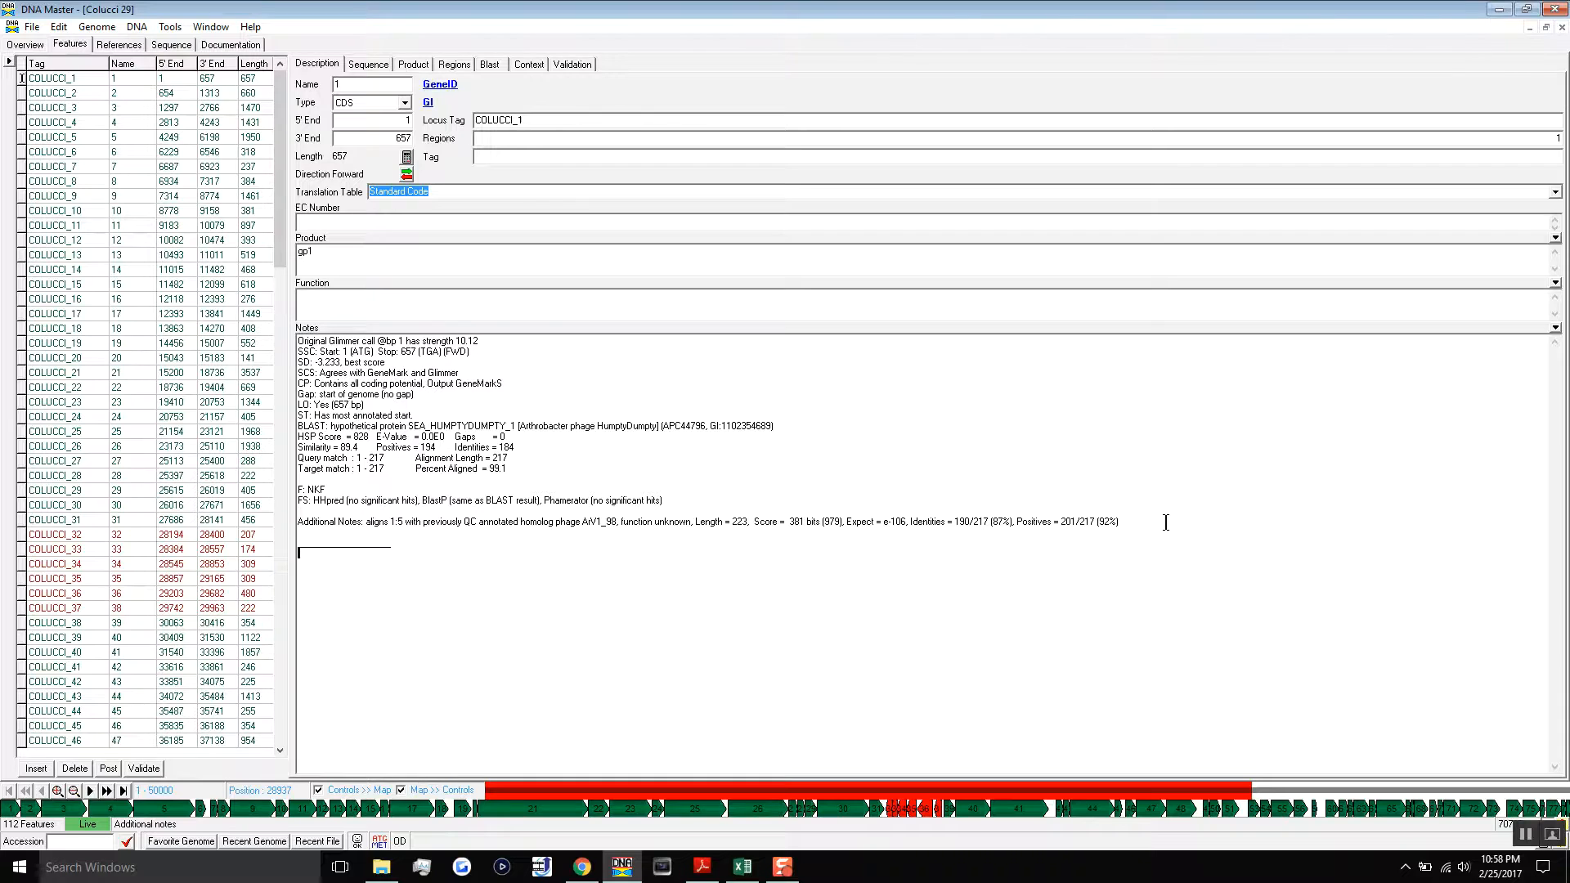
pyautogui.moveTo(445, 559); pyautogui.dragTo(283, 555)
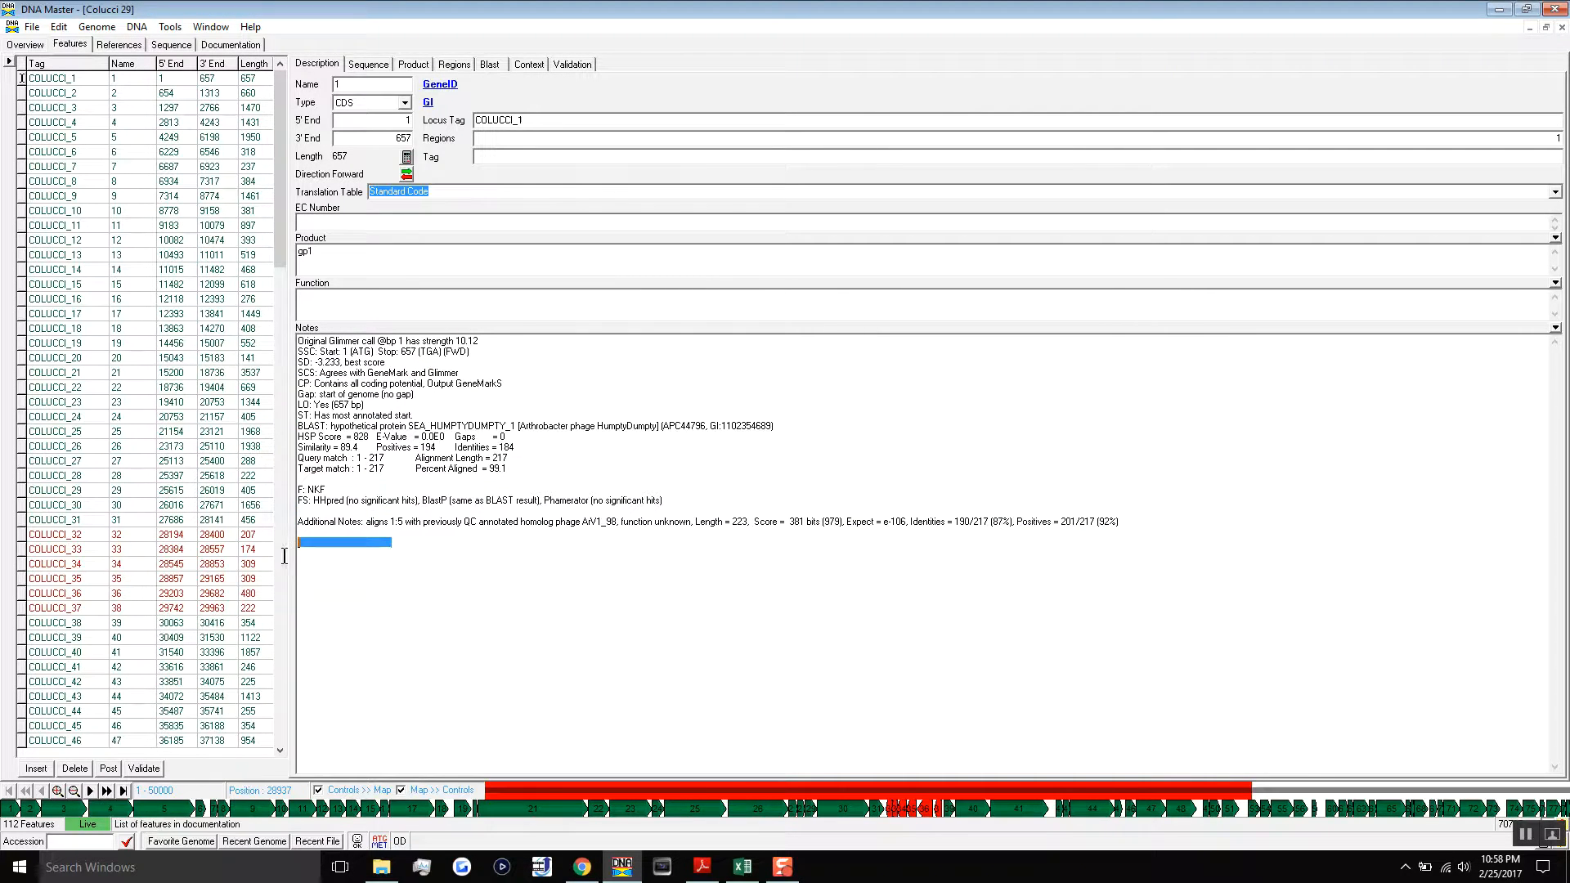
pyautogui.press('BackSpace')
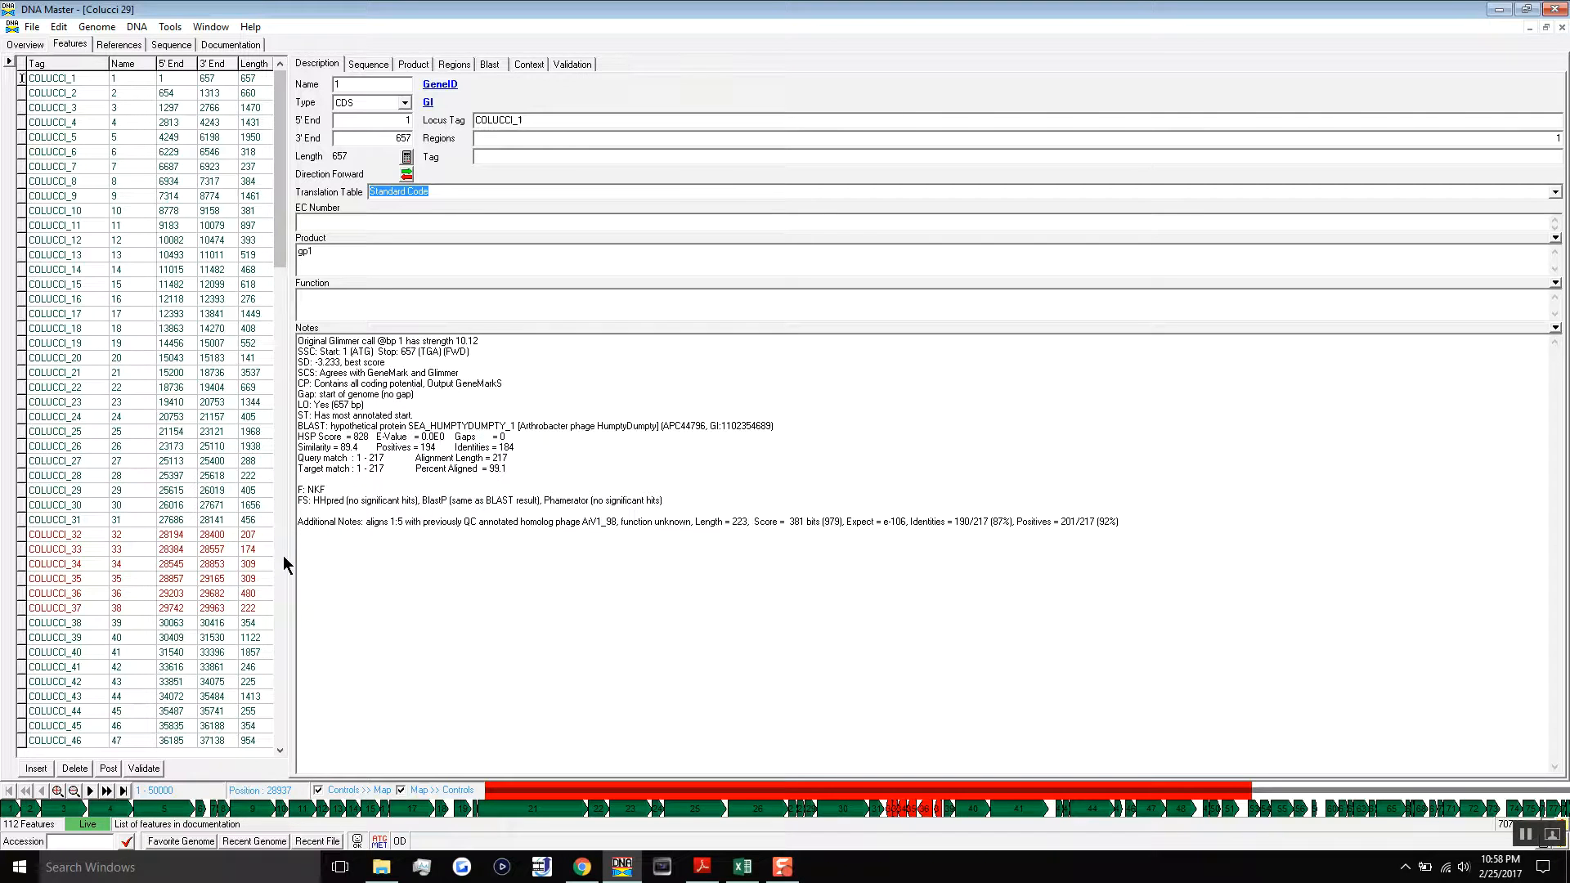
# Review the notes of COLUCCI_2, COLUCCI_5 and the last feature, and return to COLUCCI_1
pyautogui.click(67, 95)
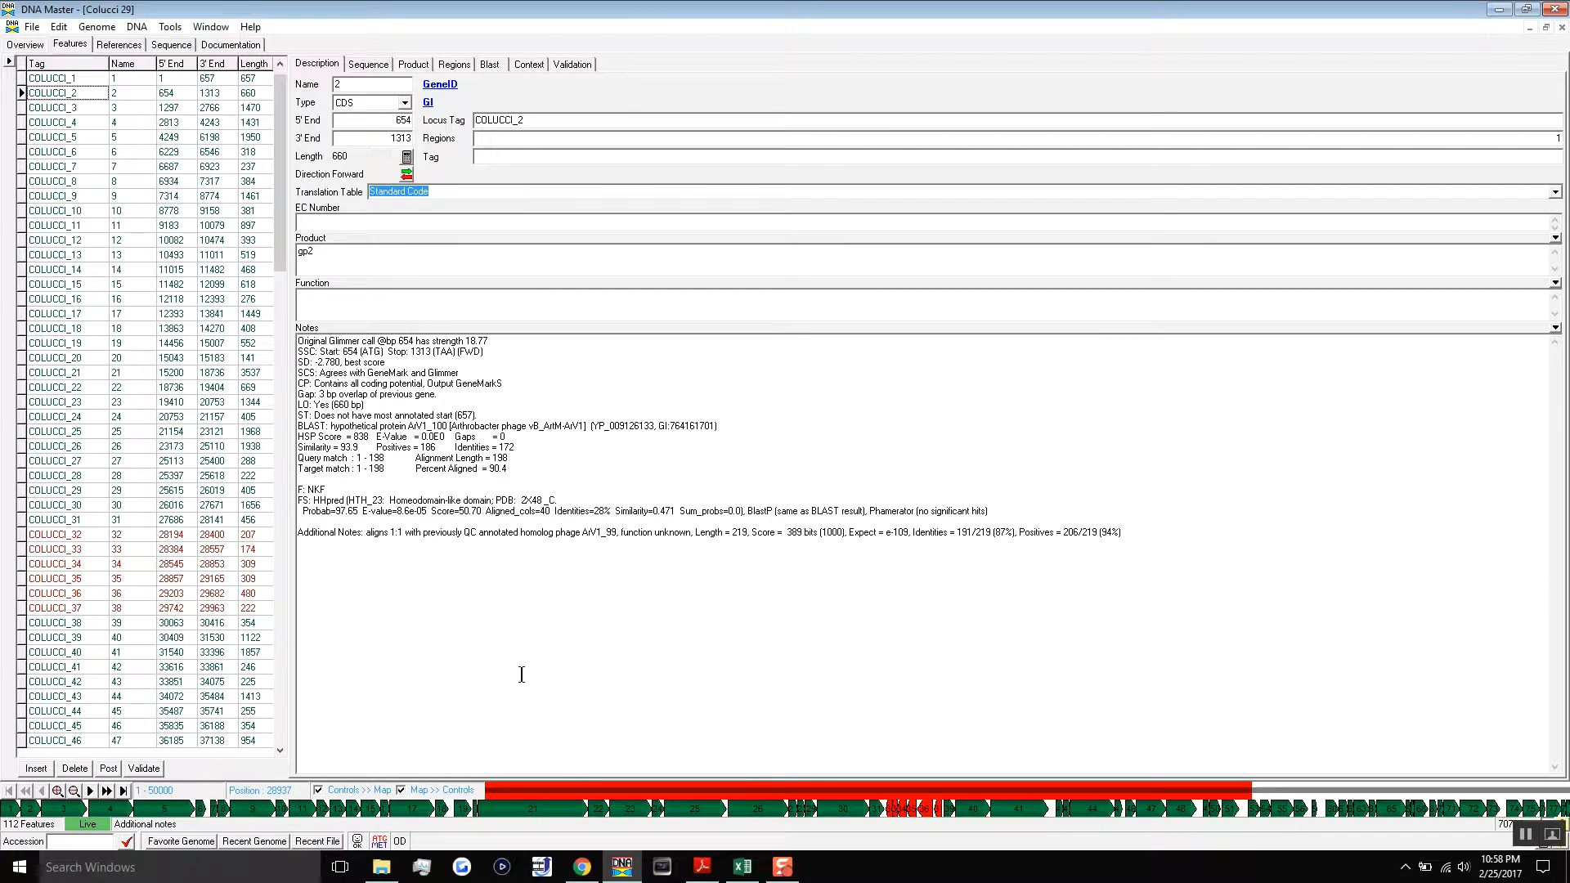
pyautogui.click(56, 140)
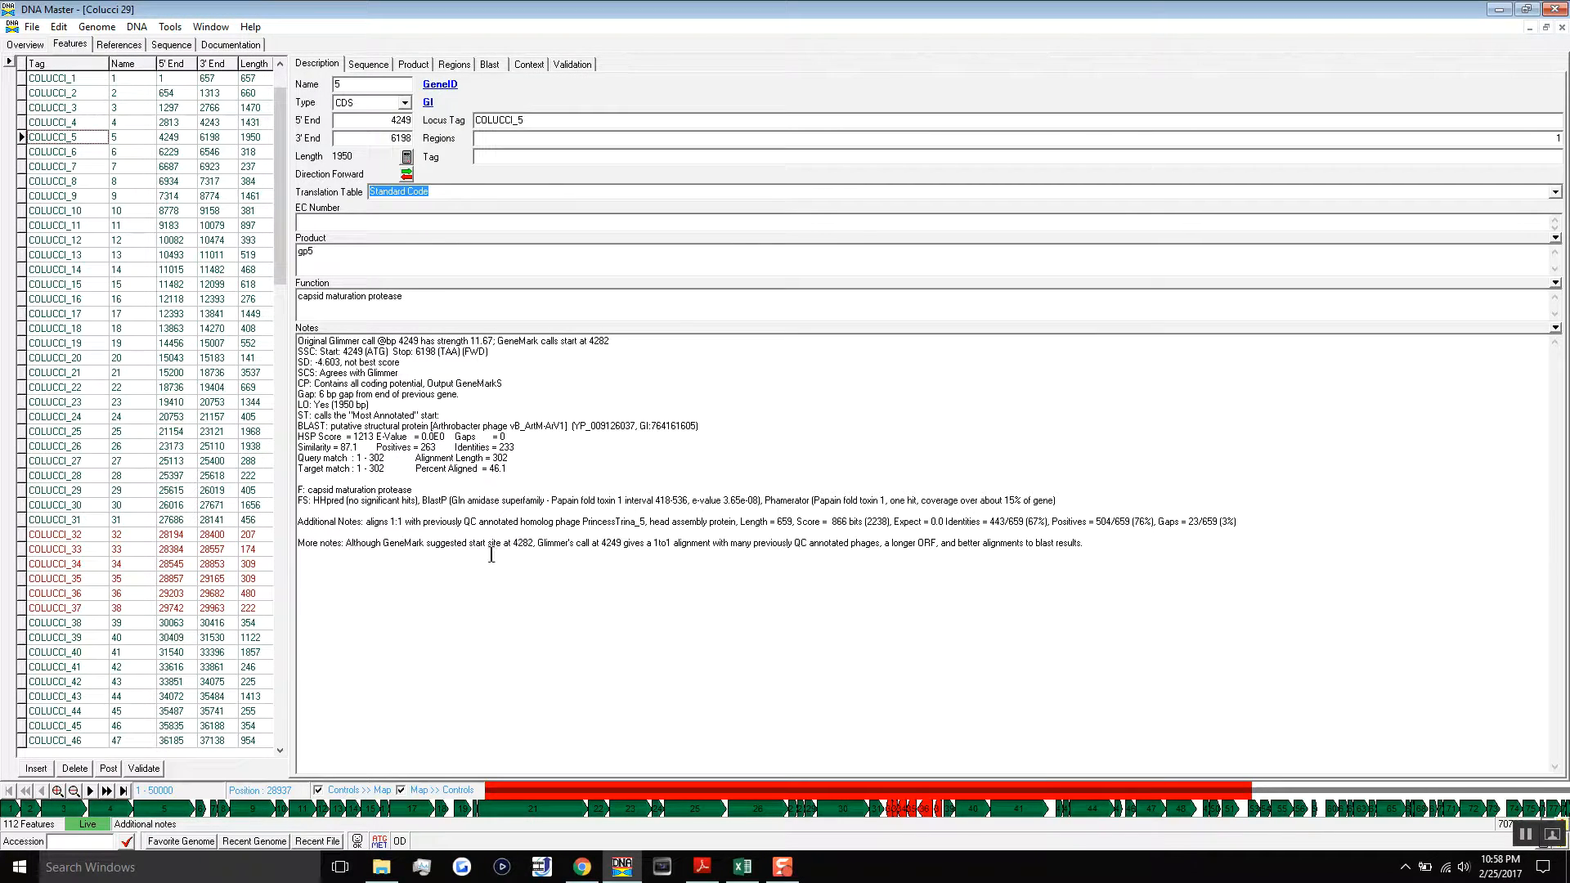
pyautogui.moveTo(1164, 577); pyautogui.dragTo(1217, 720)
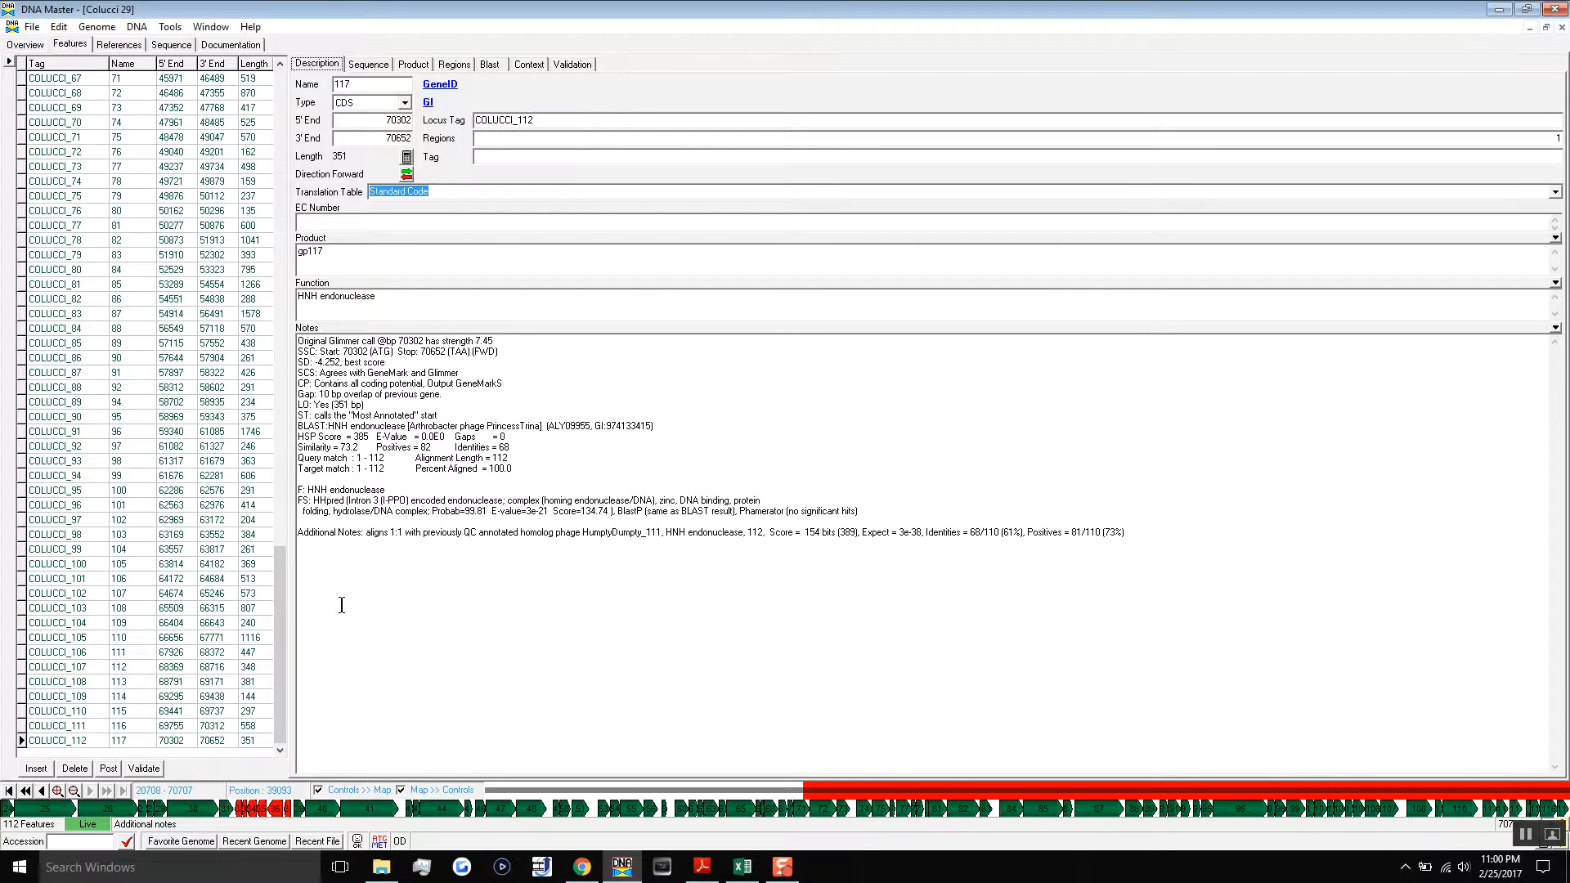
pyautogui.moveTo(278, 625); pyautogui.dragTo(273, 141)
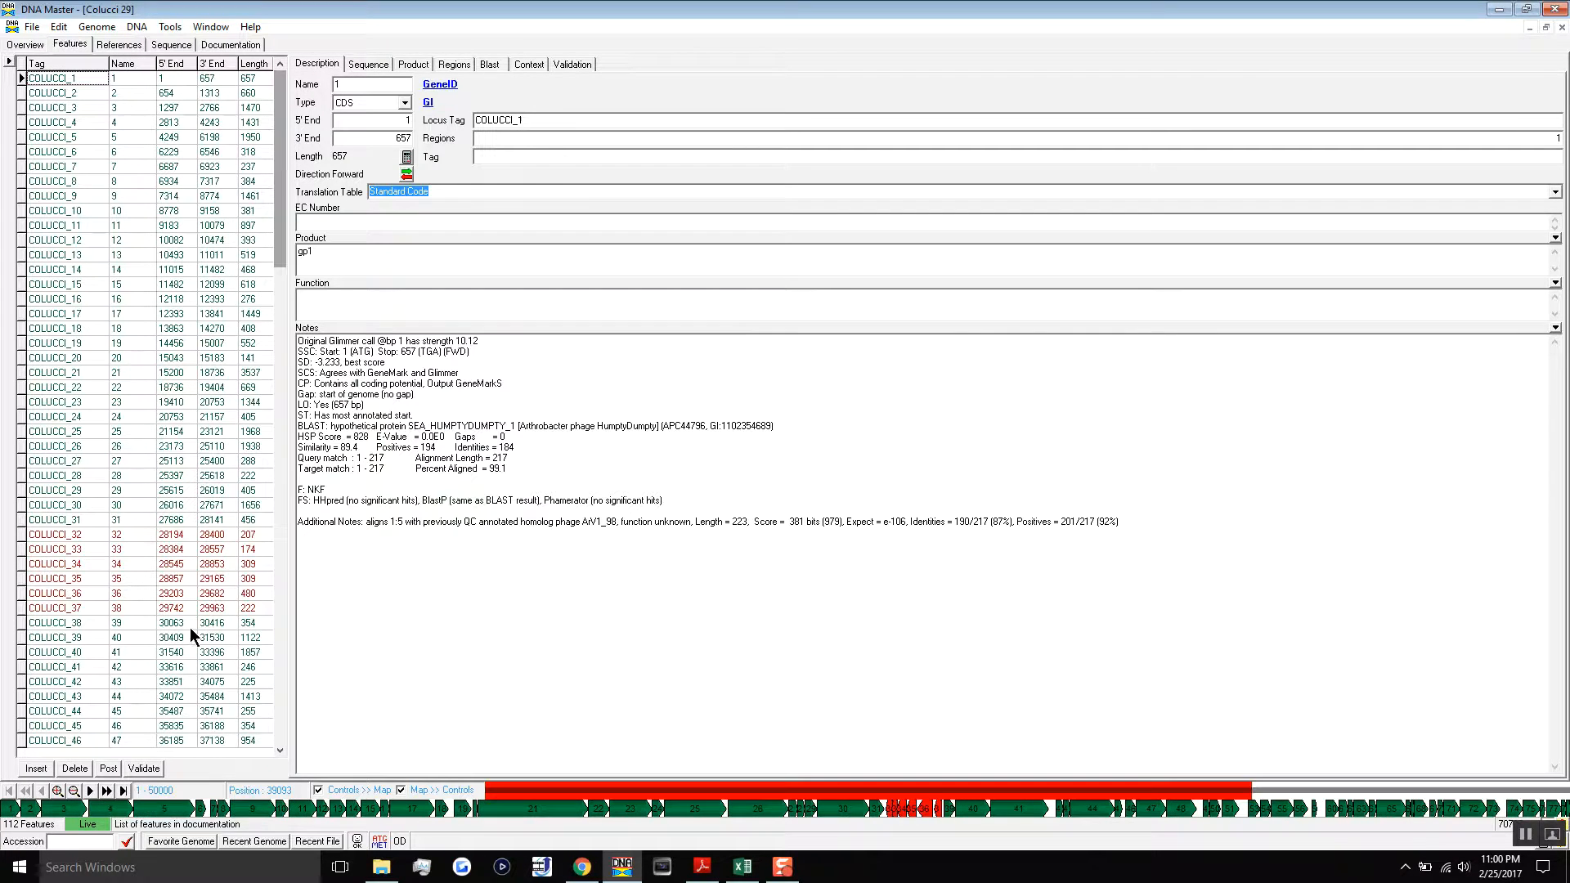
# Post the COLUCCI_1 record and delete all BLAST hits stored for that feature
pyautogui.click(107, 768)
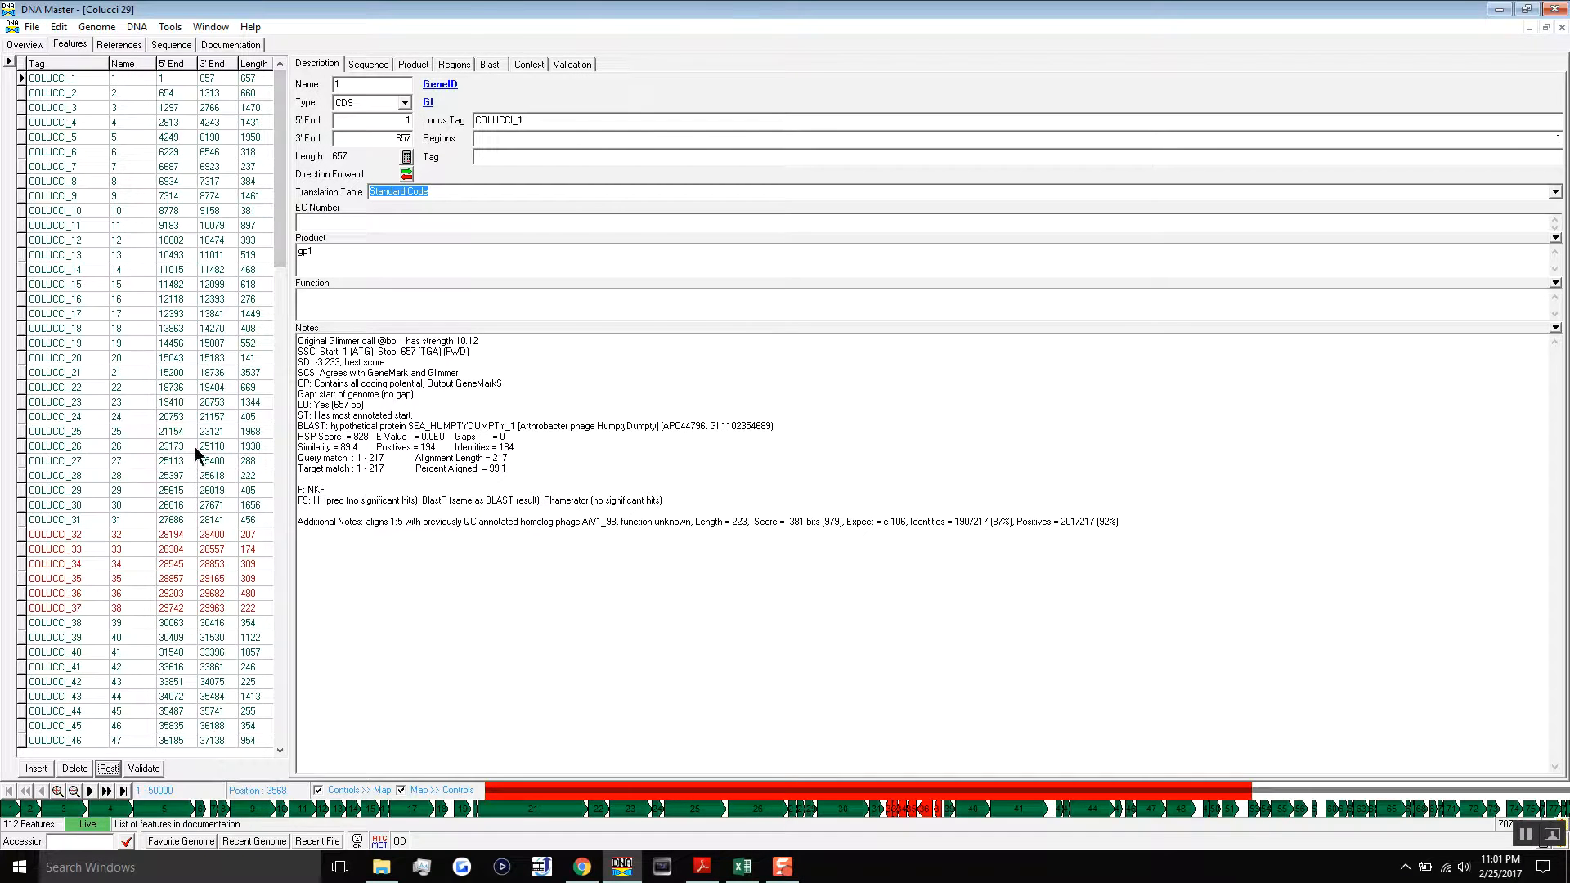
pyautogui.click(59, 78)
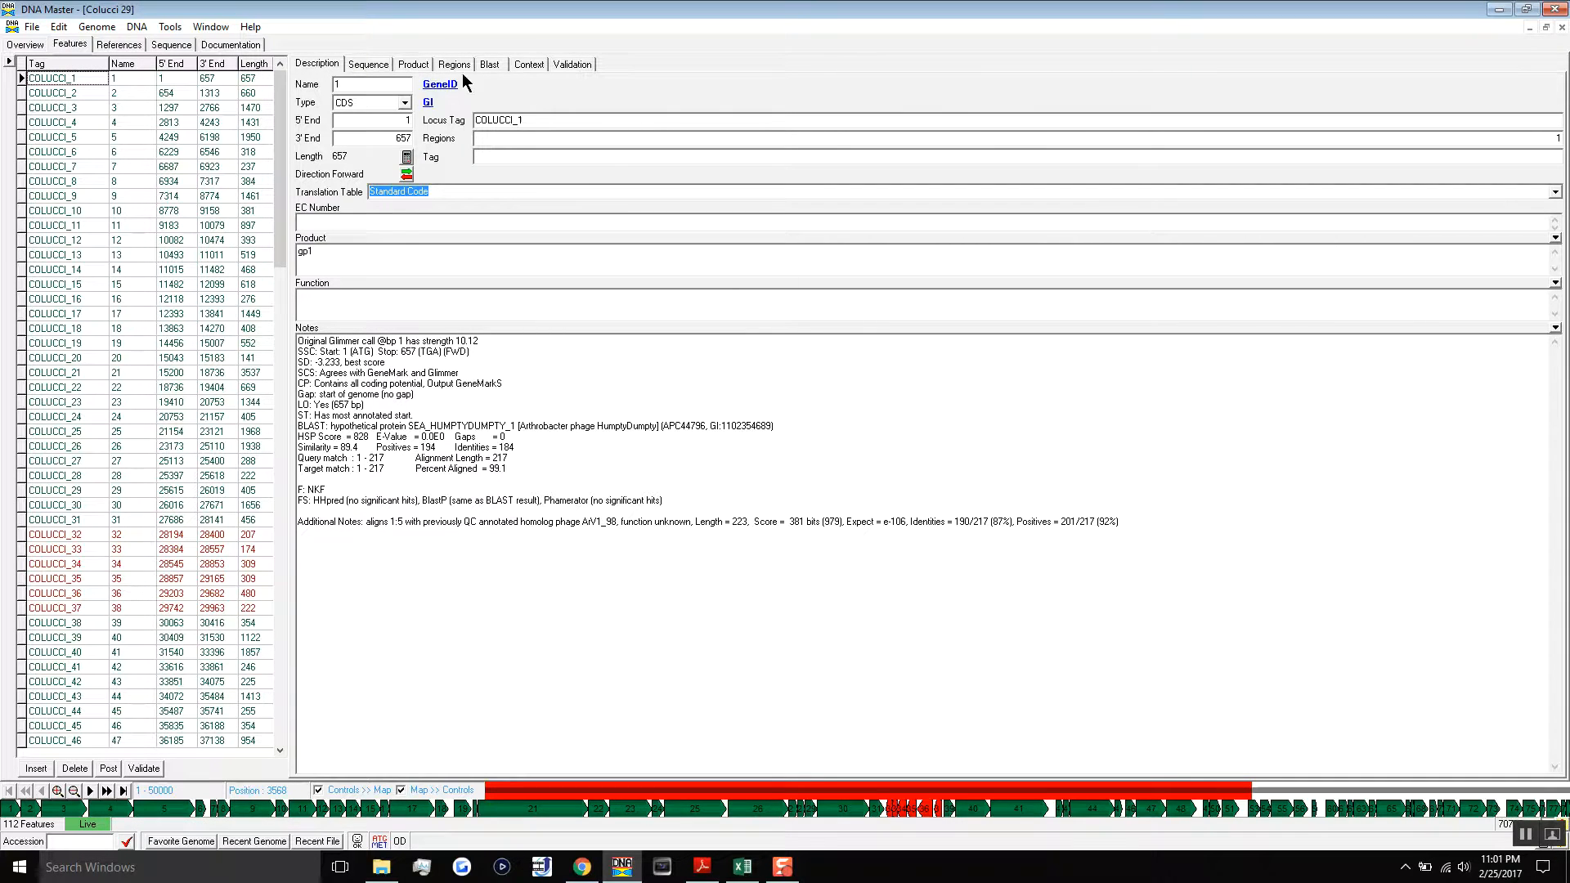
pyautogui.click(495, 65)
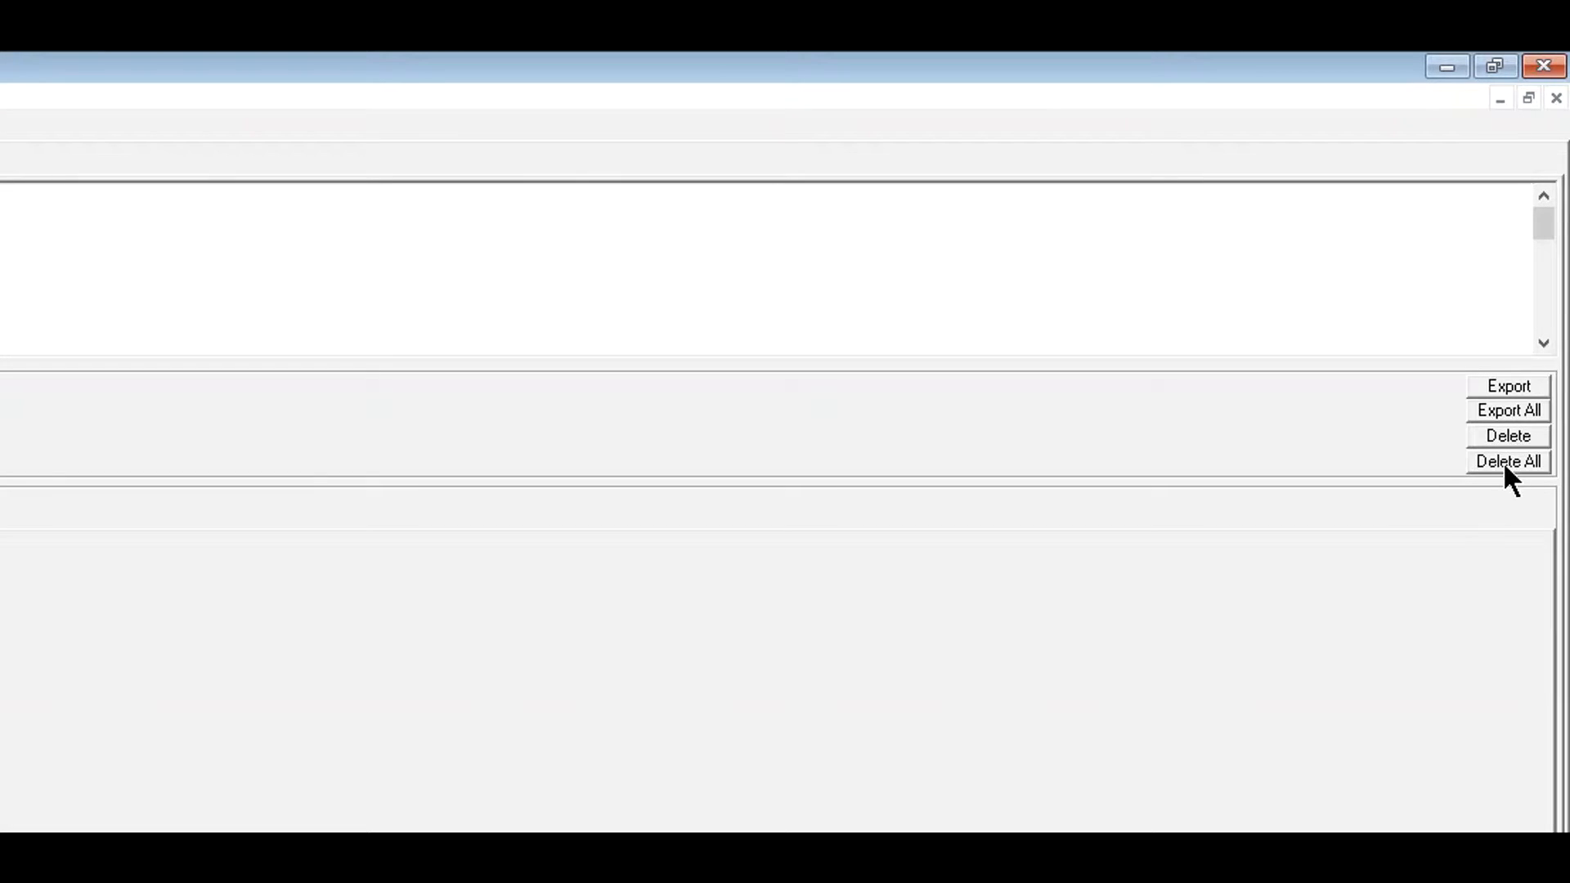
pyautogui.click(1505, 465)
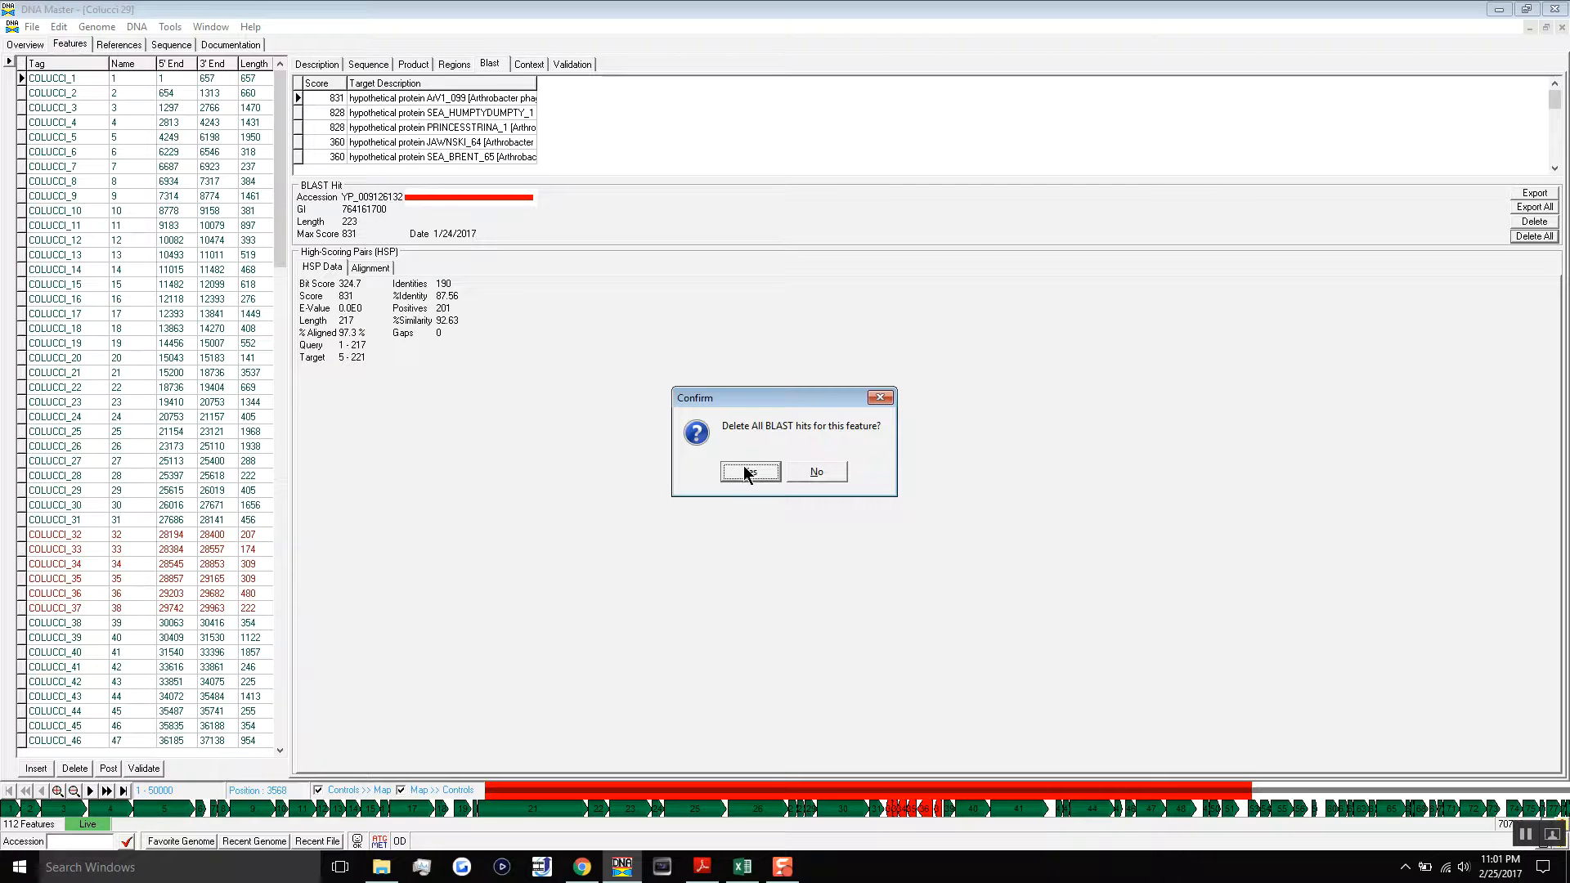
pyautogui.click(748, 472)
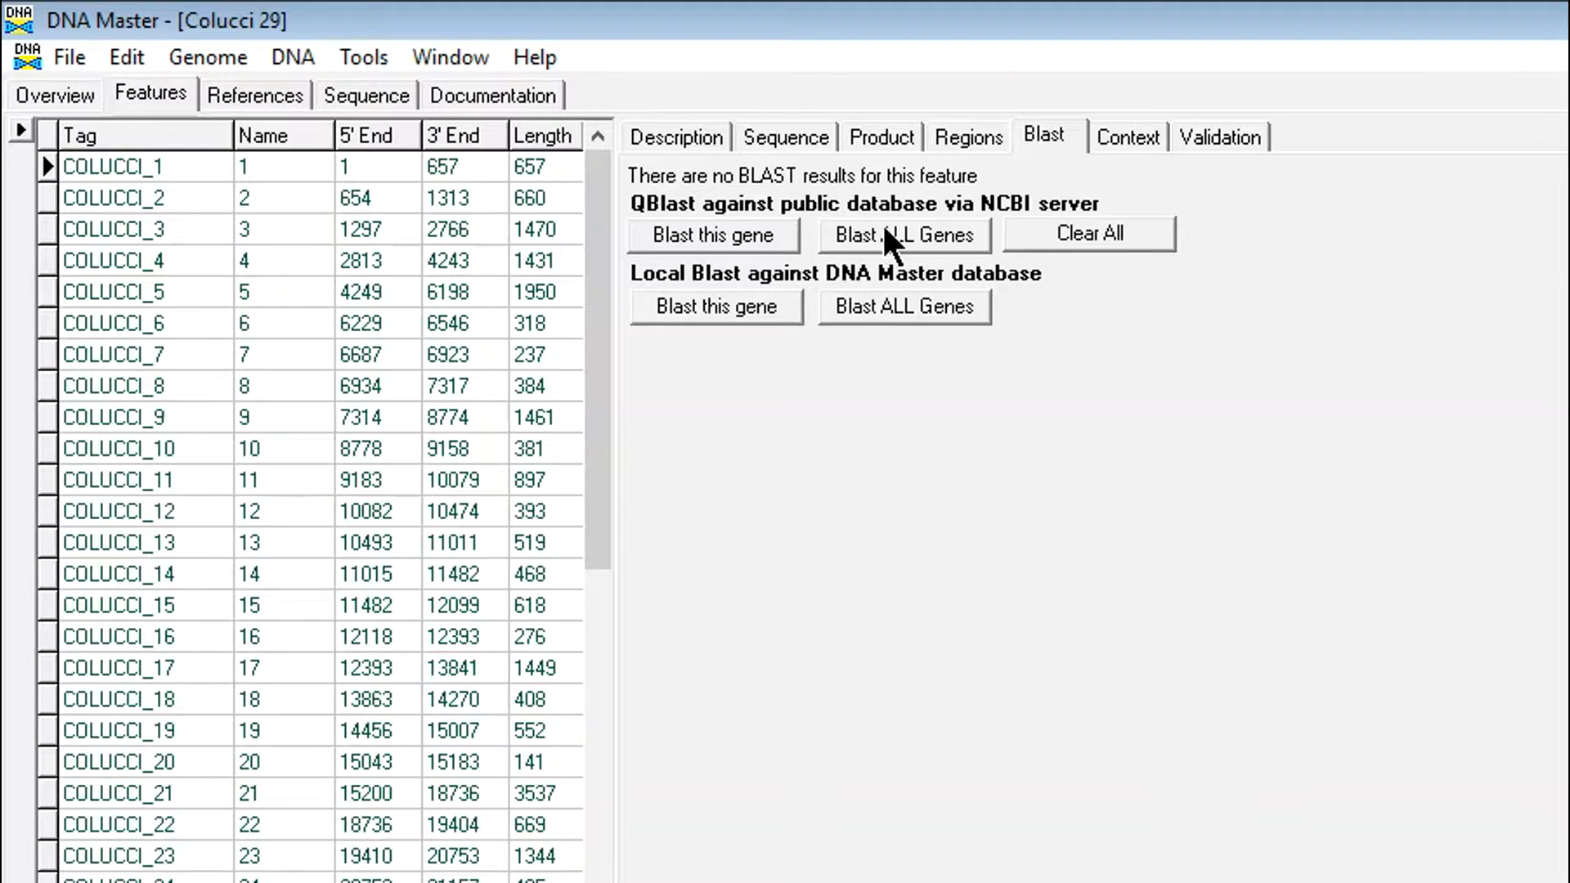
# Delete all BLAST hits for all genes and run a new NCBI BLAST of all genes in the genome
pyautogui.click(1088, 230)
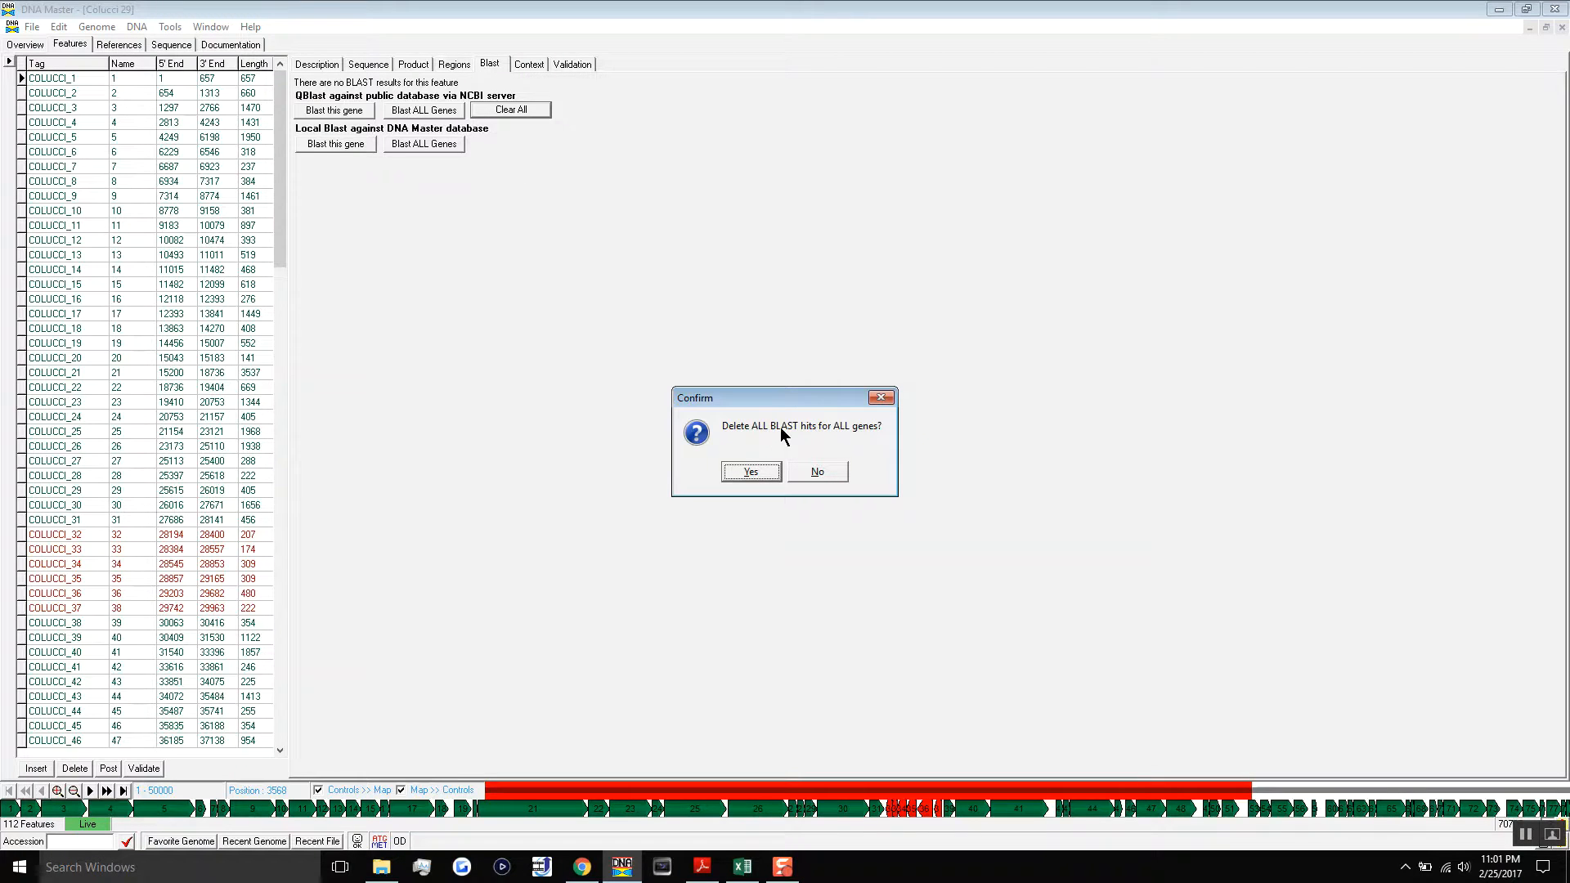
pyautogui.click(750, 472)
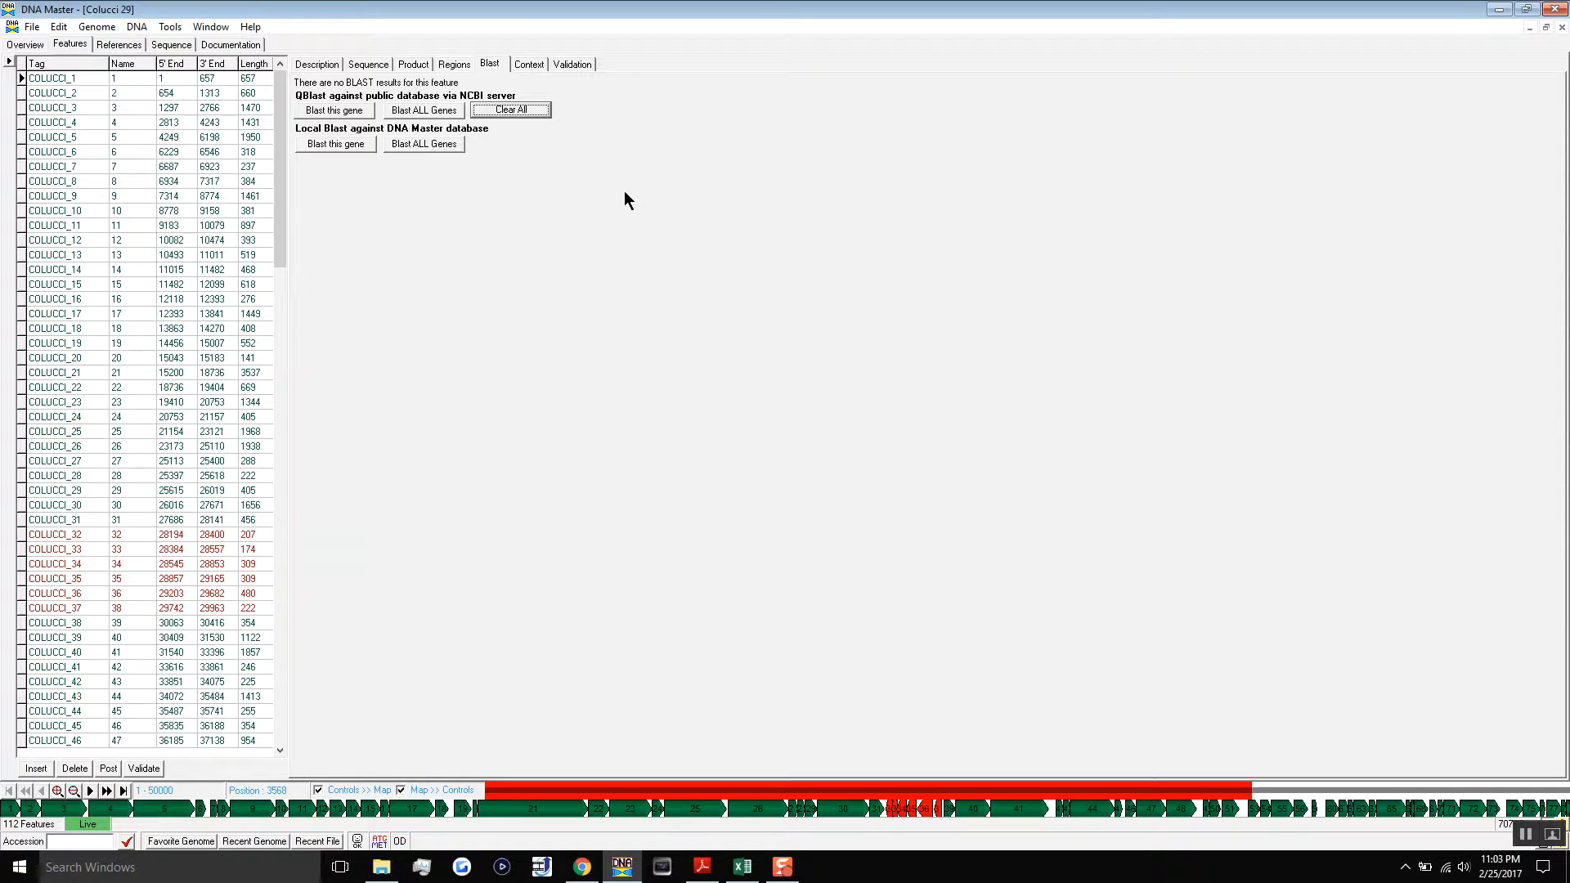
pyautogui.click(424, 112)
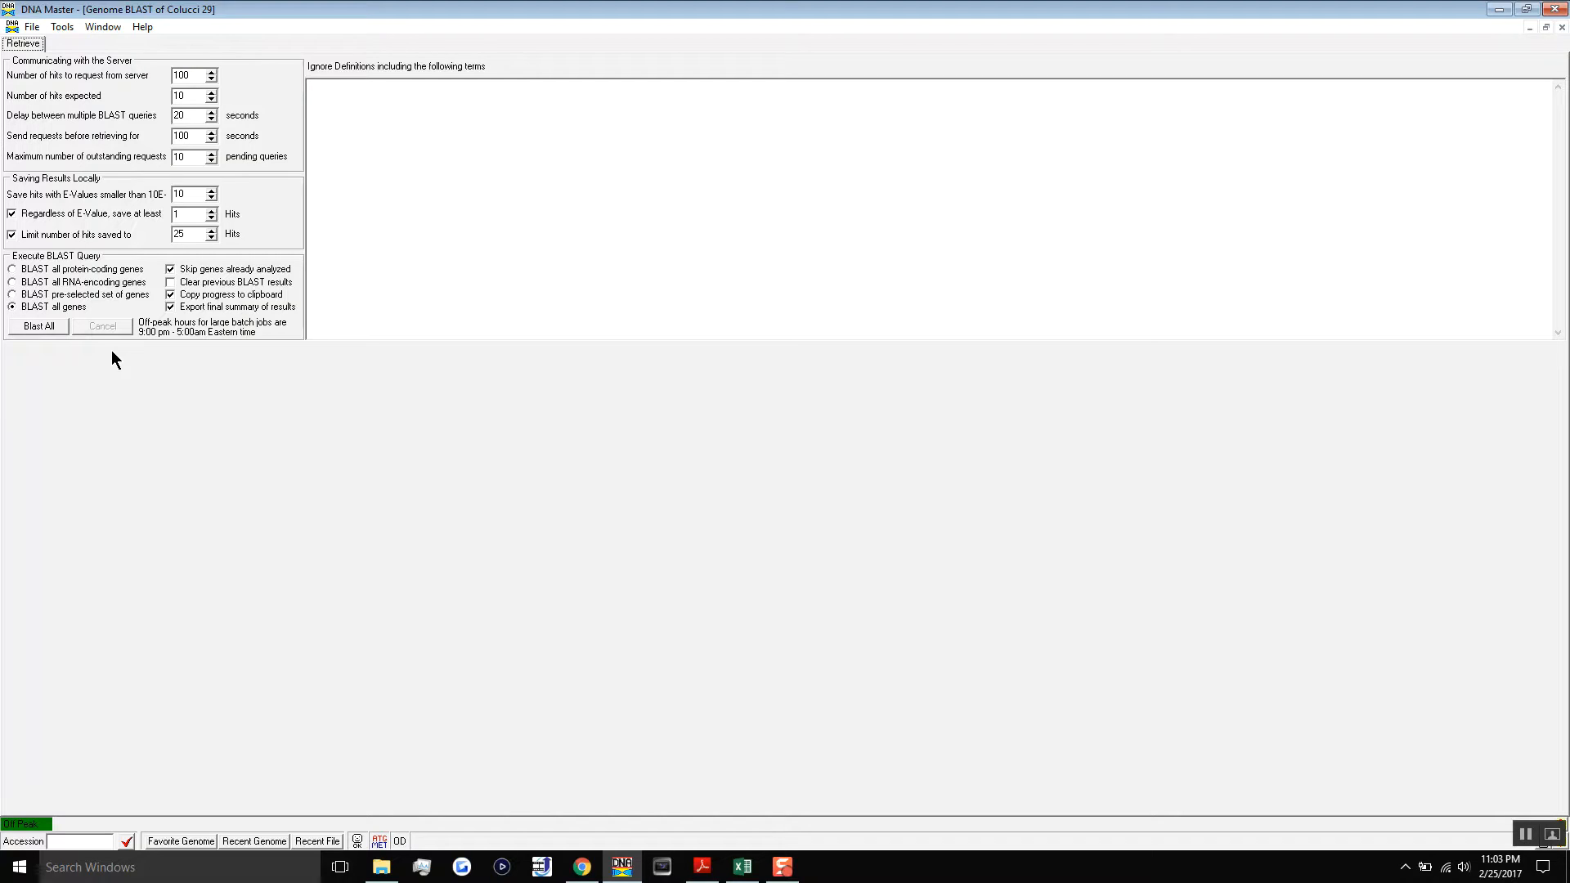
pyautogui.click(39, 325)
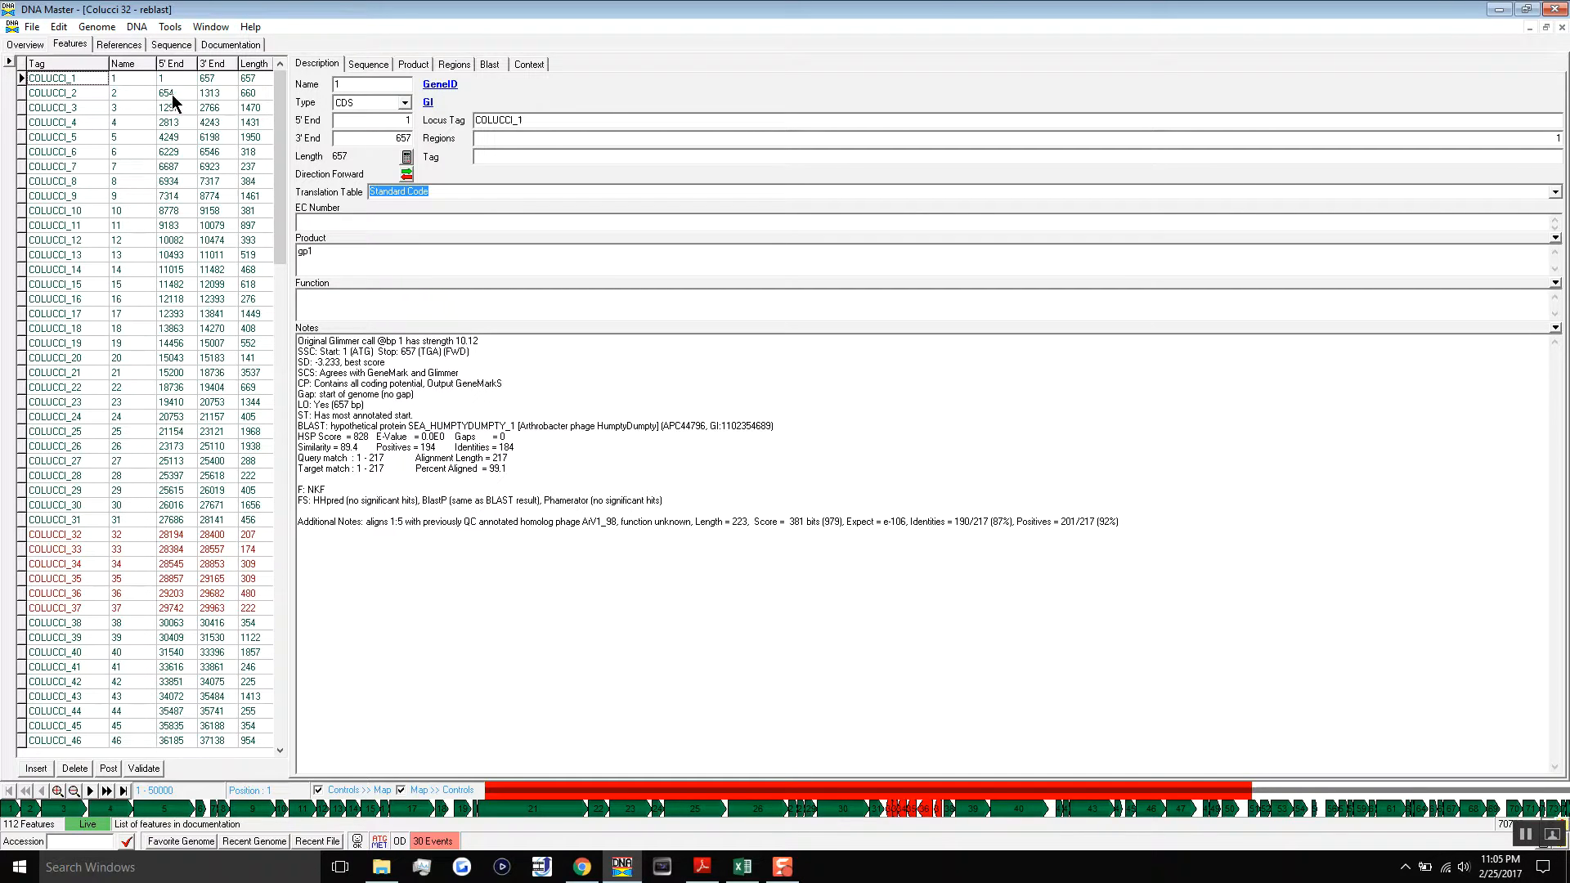
# Examine the BLAST hits of COLUCCI_1 and COLUCCI_8 and compare the COLUCCI_8 hit with the BLAST entry in its notes
pyautogui.click(489, 65)
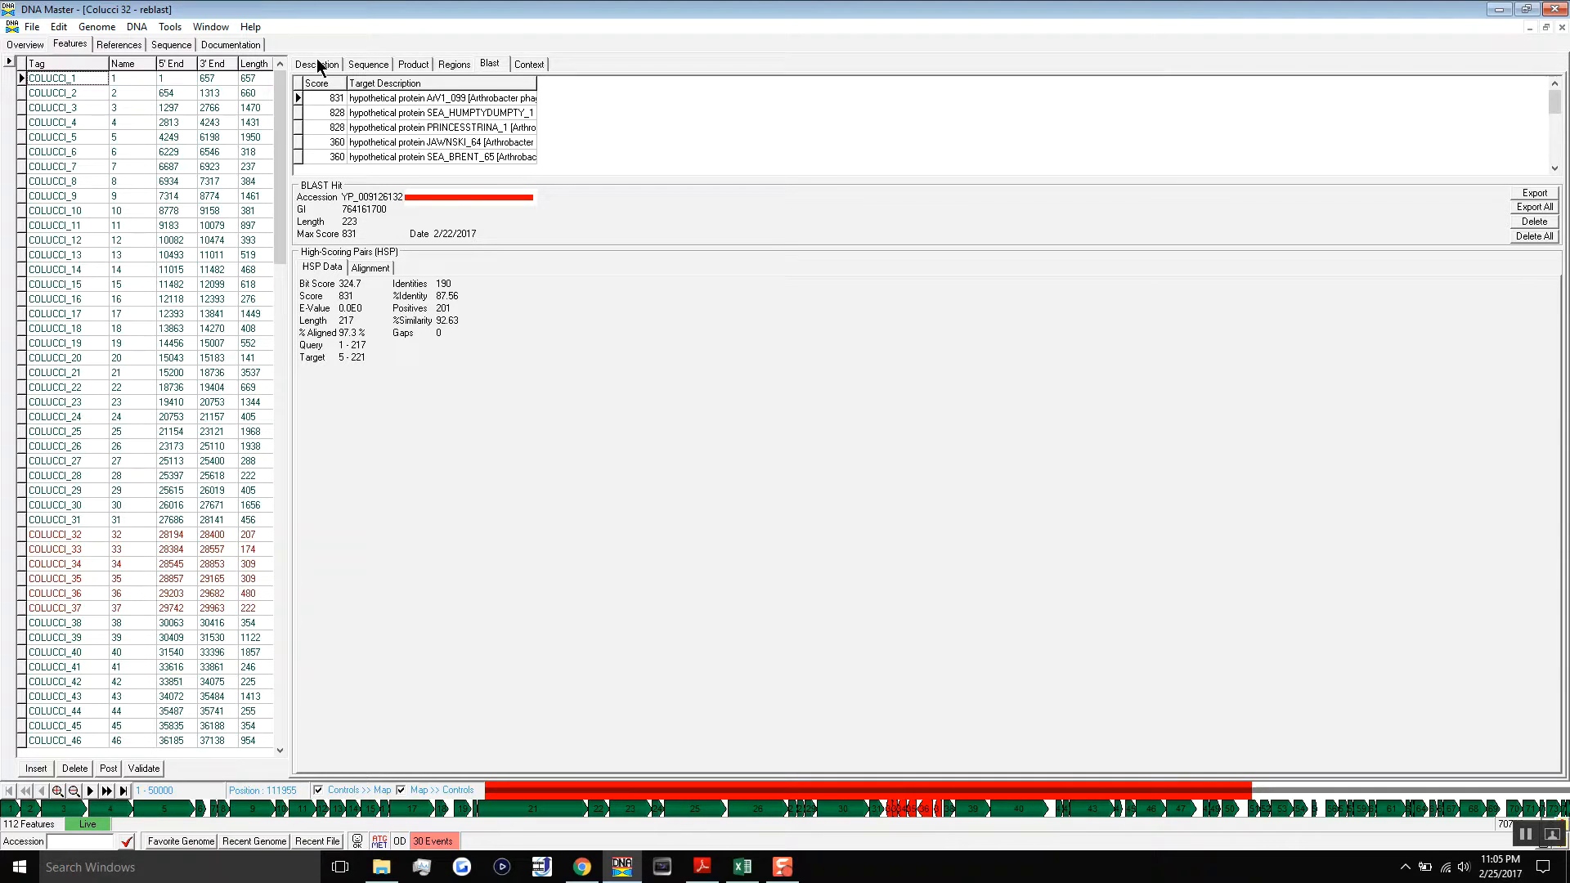
pyautogui.click(71, 185)
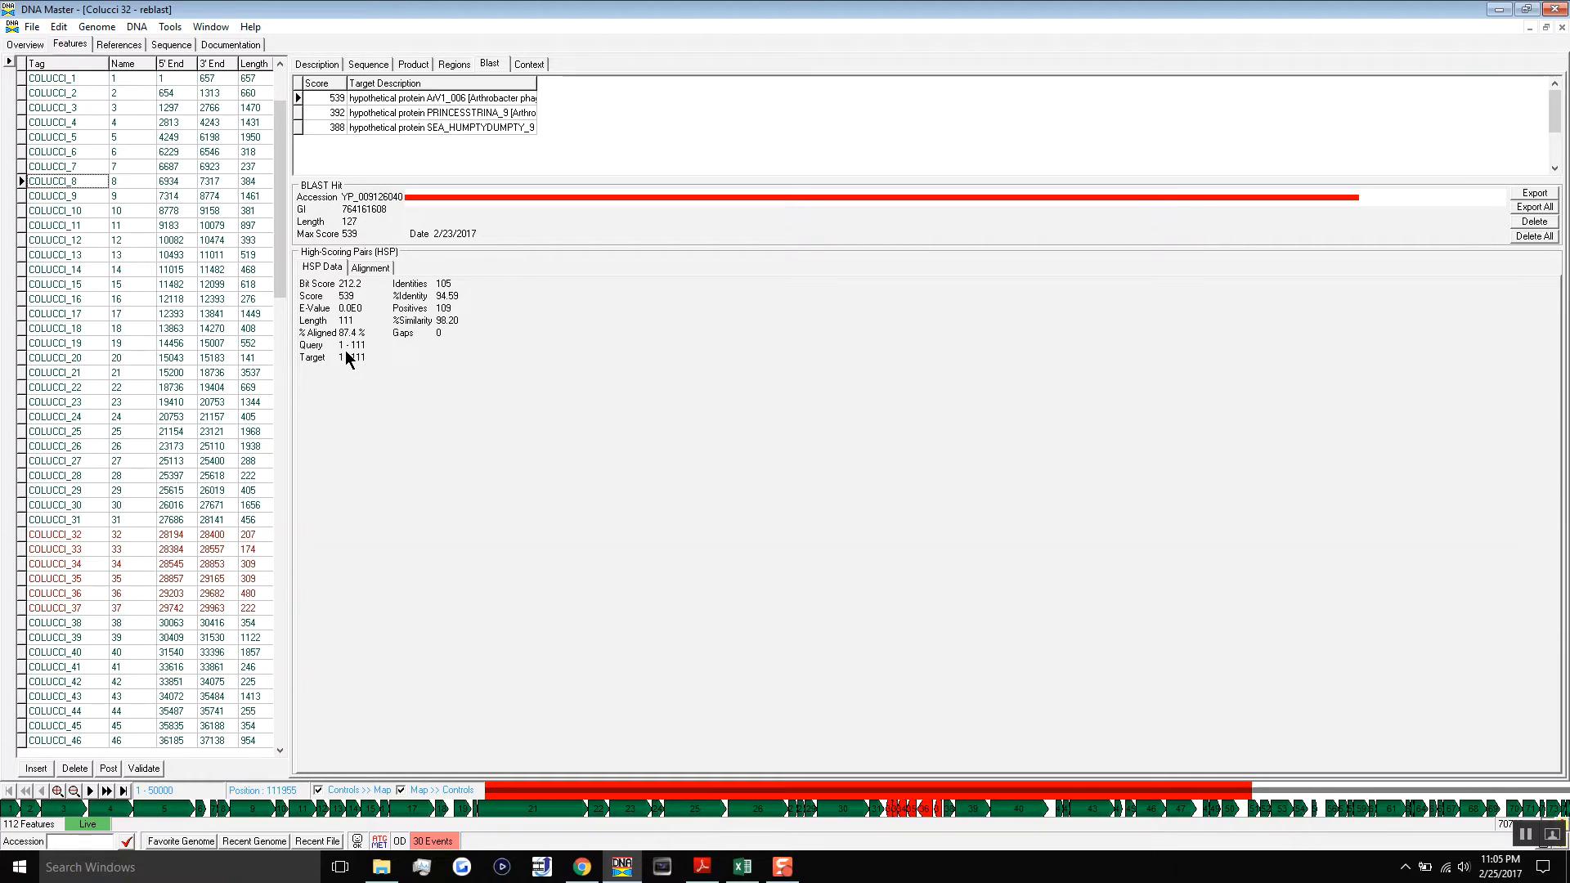
pyautogui.click(331, 68)
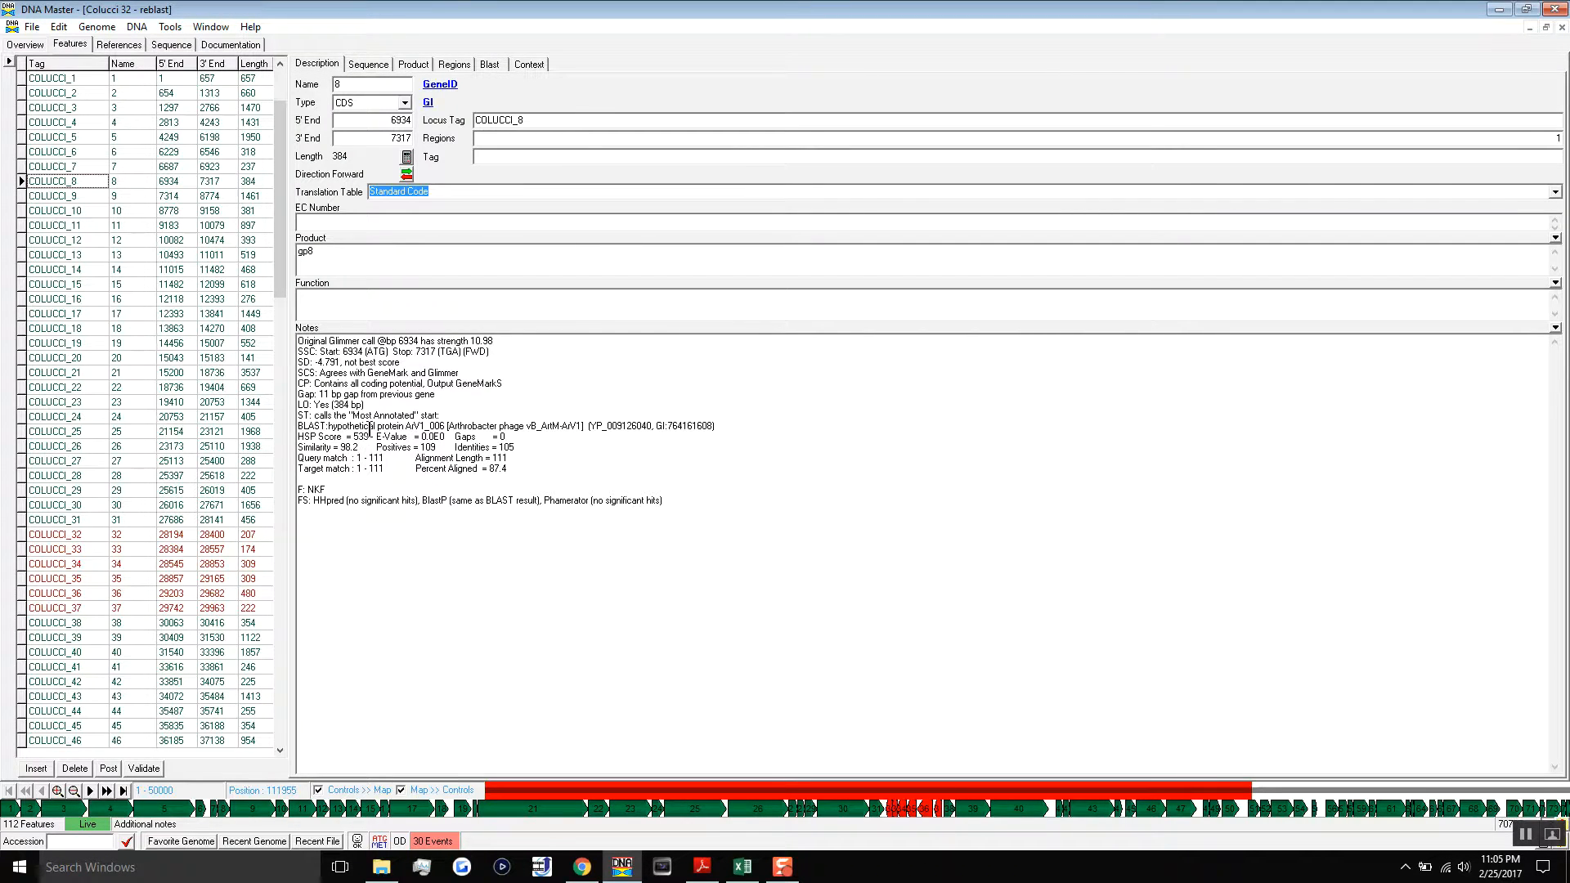
pyautogui.moveTo(327, 426); pyautogui.dragTo(442, 426)
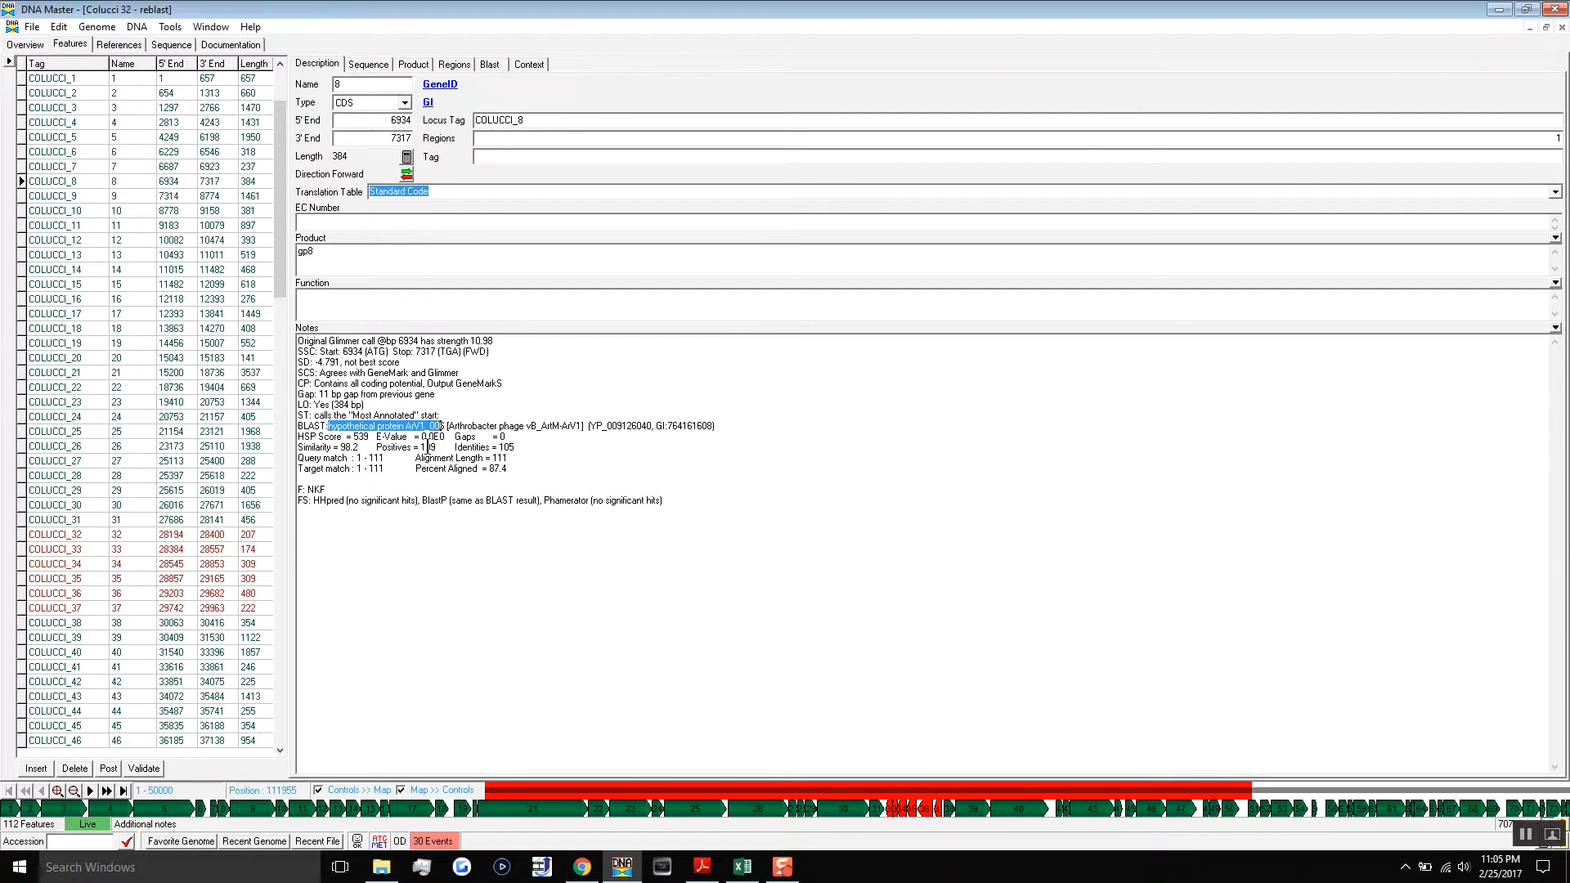
# Compare the BLAST hits of COLUCCI_12 and COLUCCI_13 with the BLAST entries in their notes
pyautogui.click(47, 201)
pyautogui.click(61, 242)
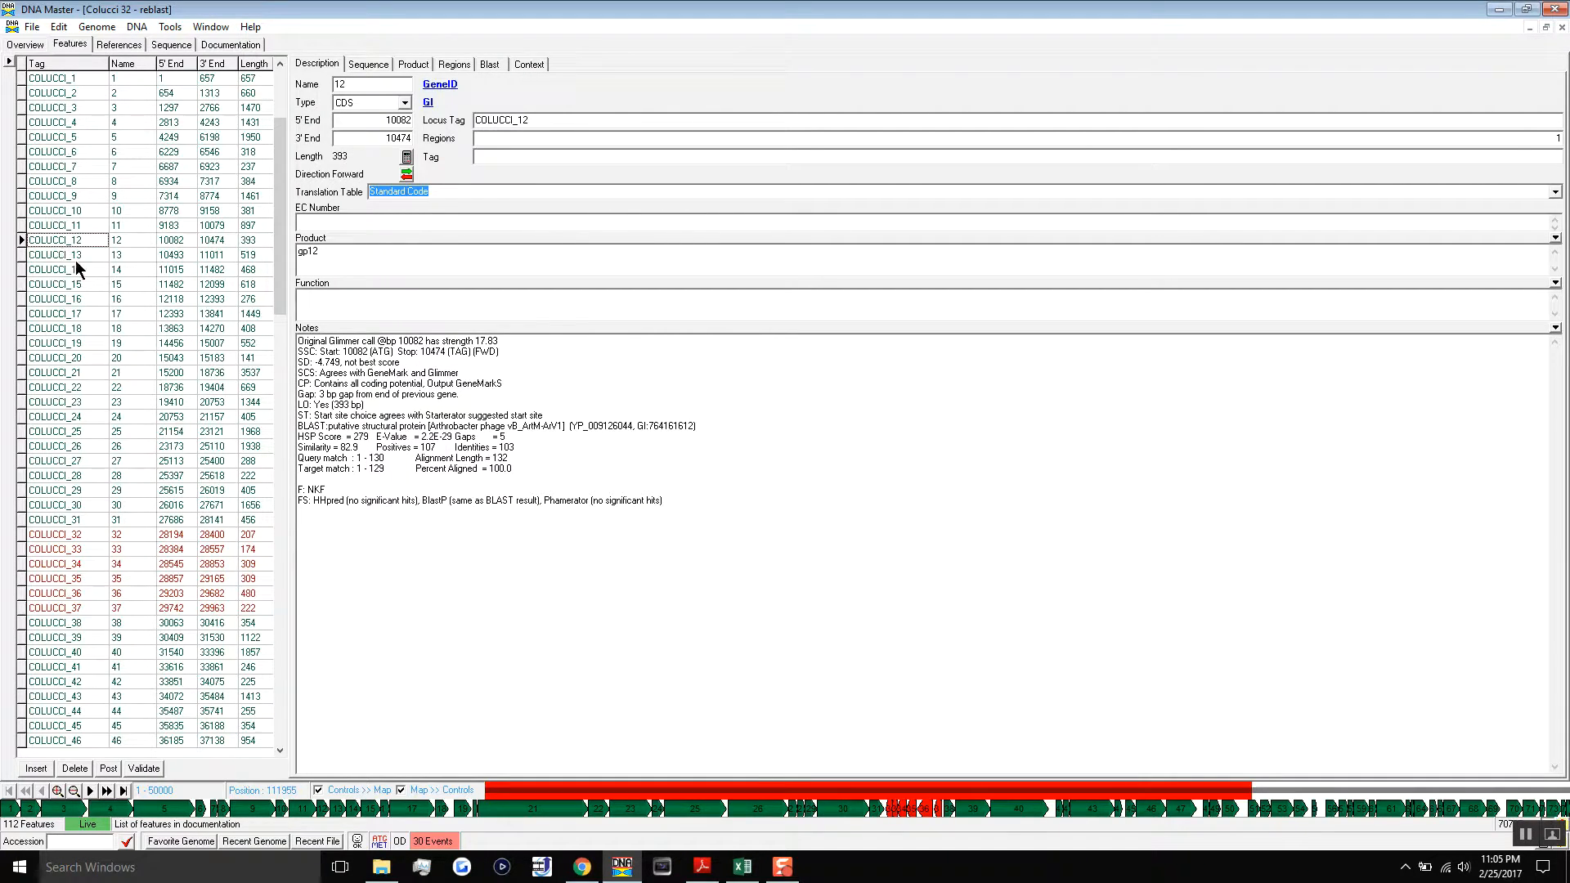
pyautogui.click(482, 66)
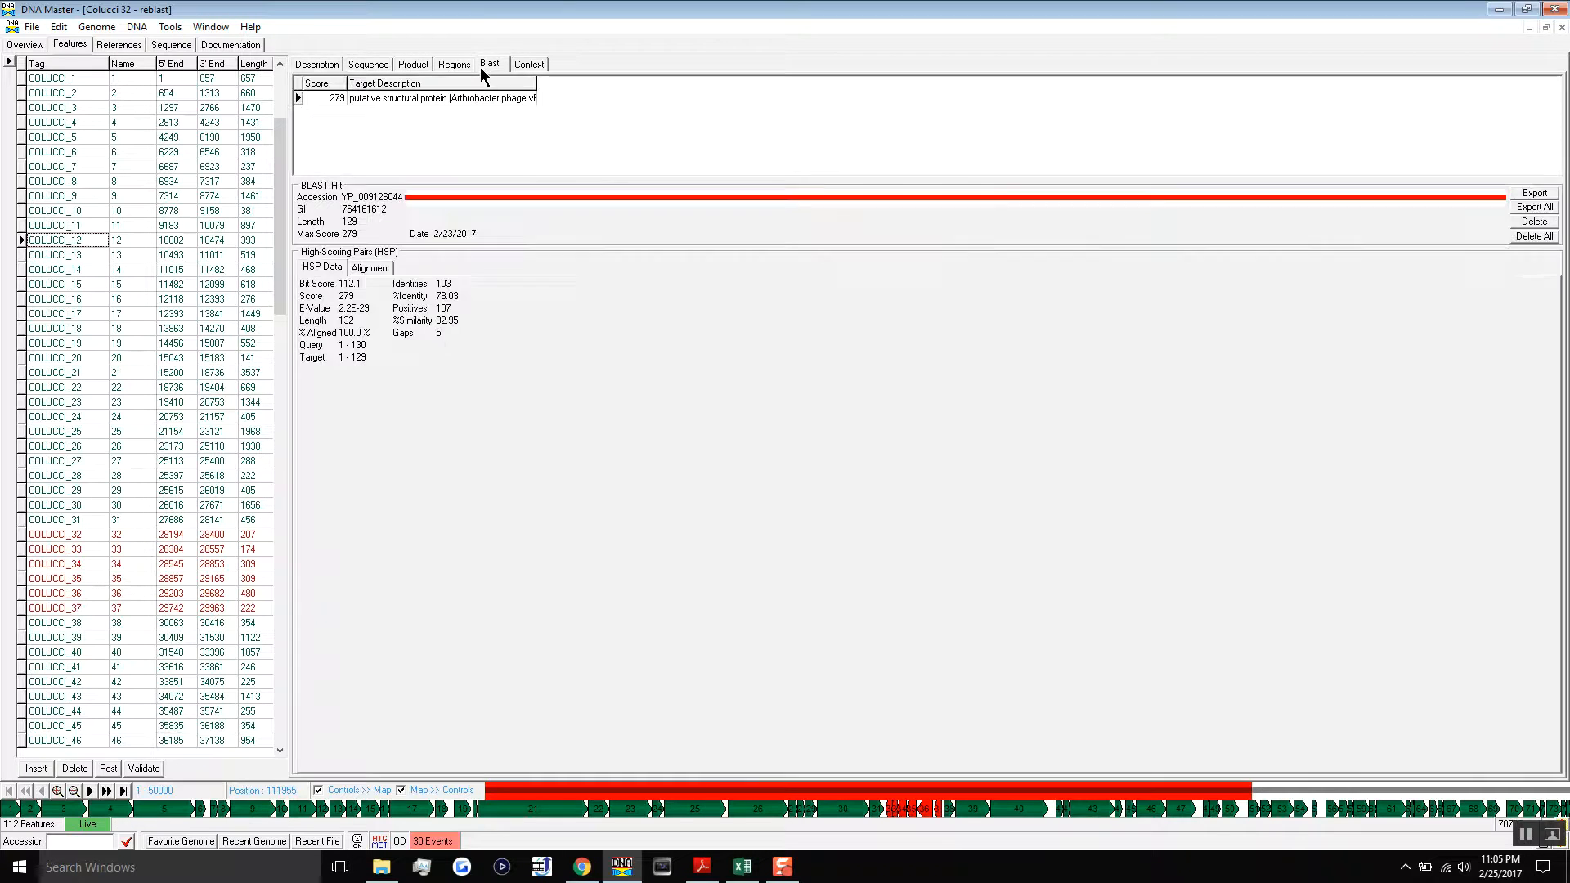
pyautogui.click(93, 257)
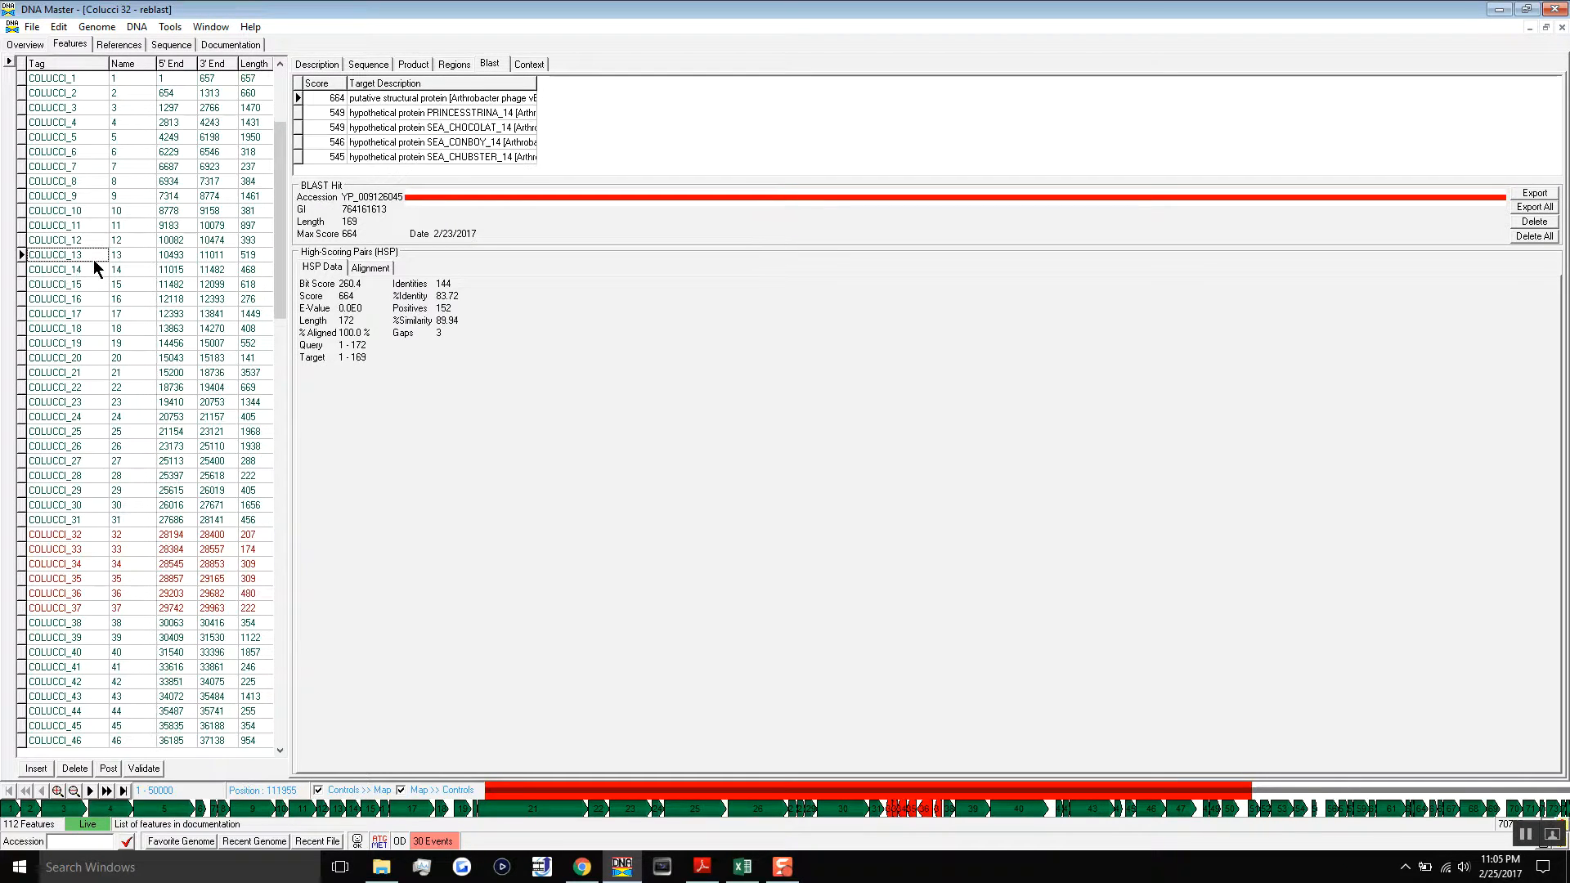
pyautogui.click(326, 65)
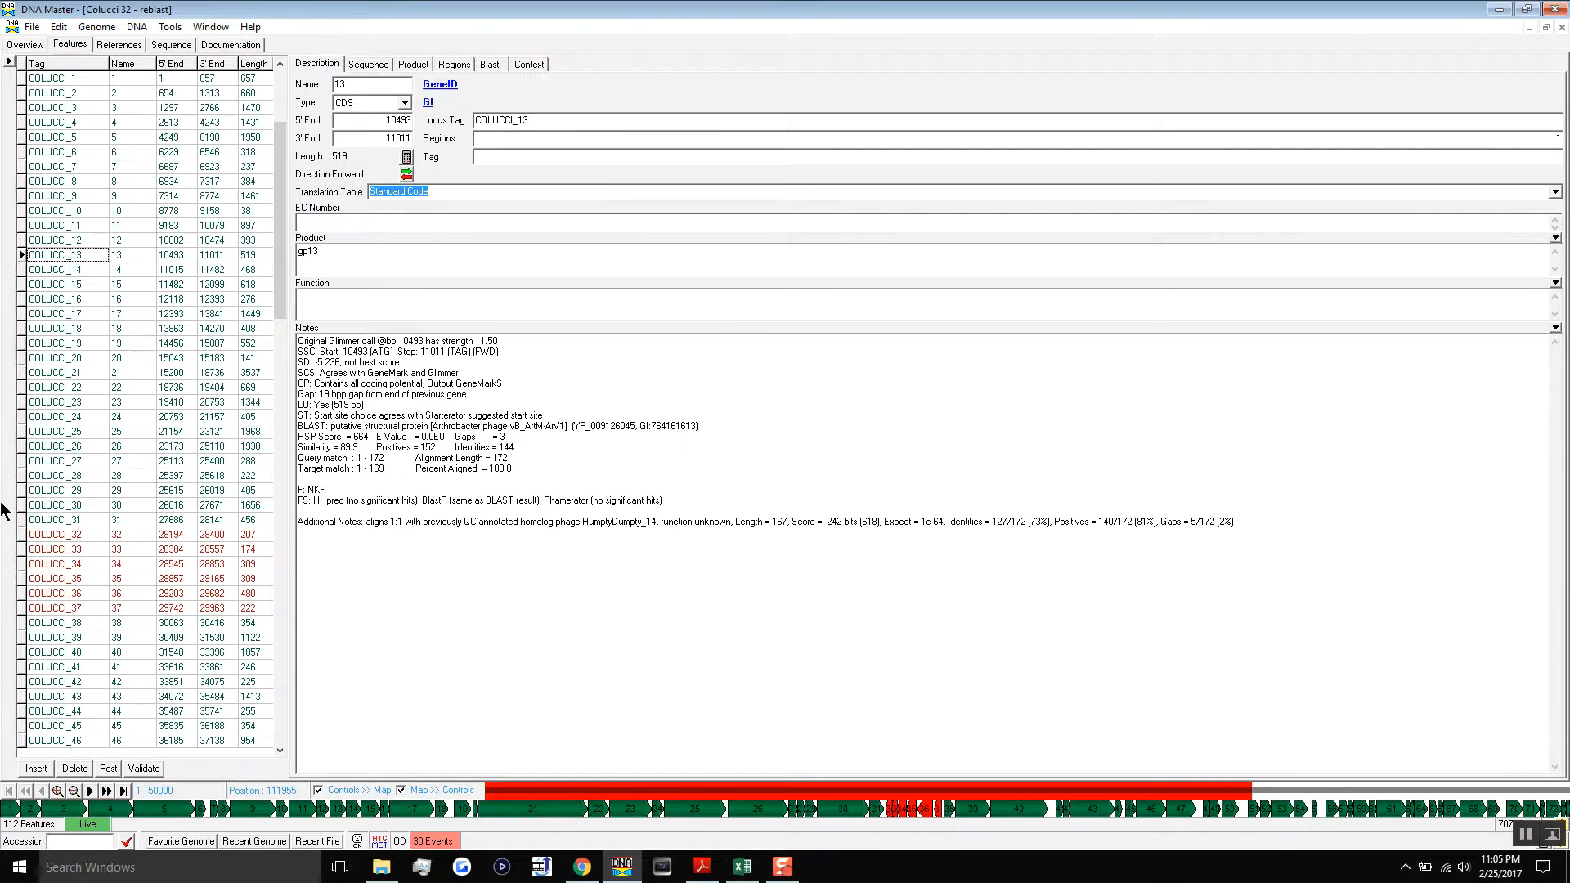
# Review the notes of COLUCCI_13, COLUCCI_14 and COLUCCI_15, and check the function entry of COLUCCI_15 against its notes
pyautogui.click(587, 511)
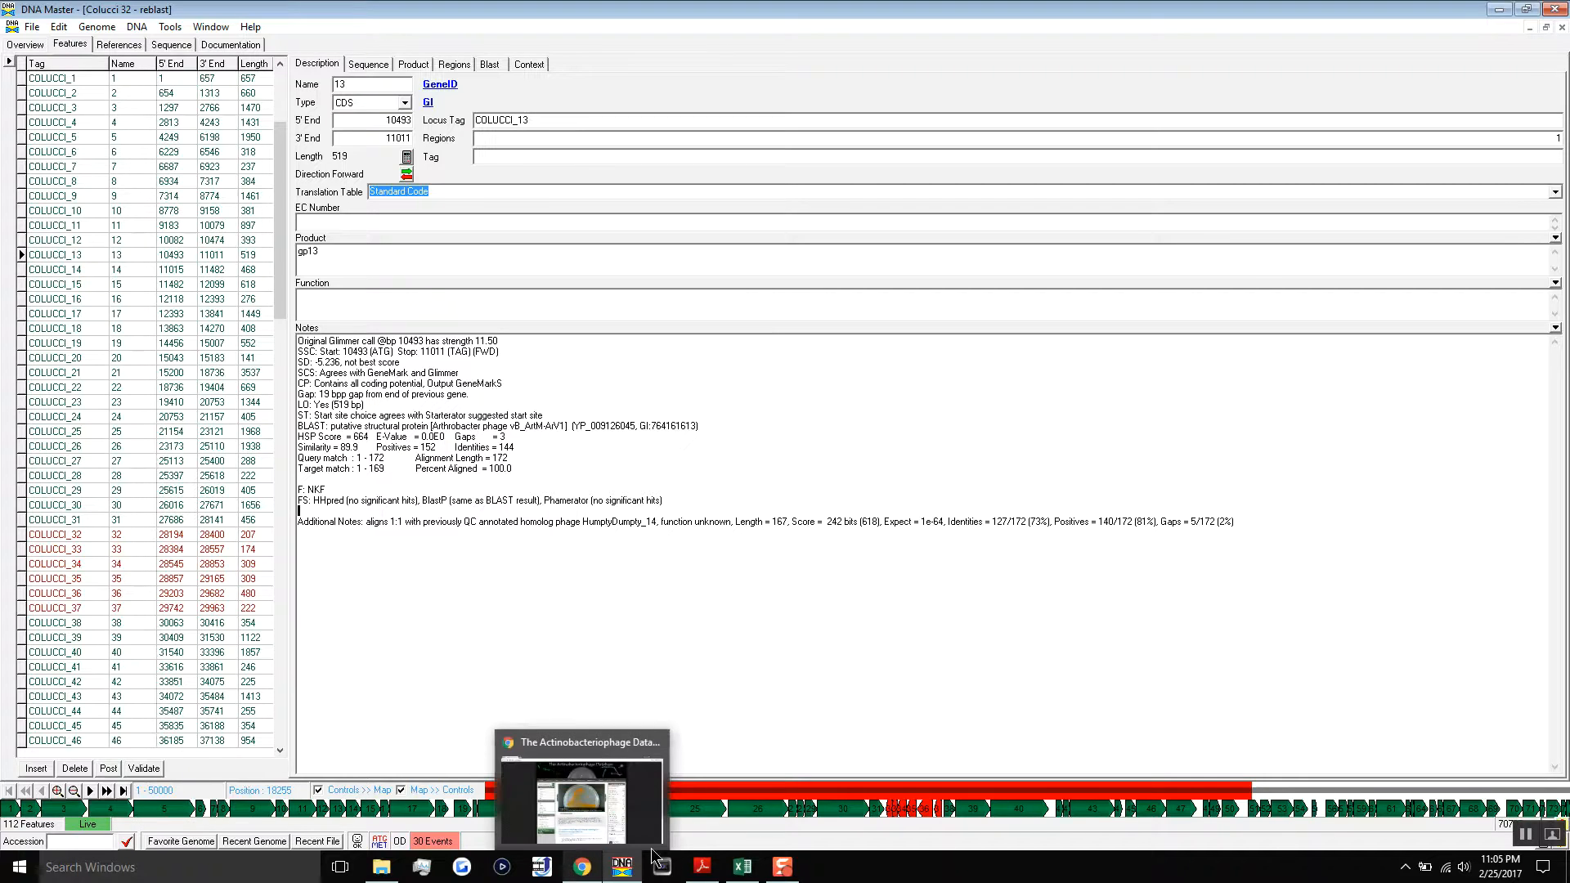
pyautogui.click(733, 522)
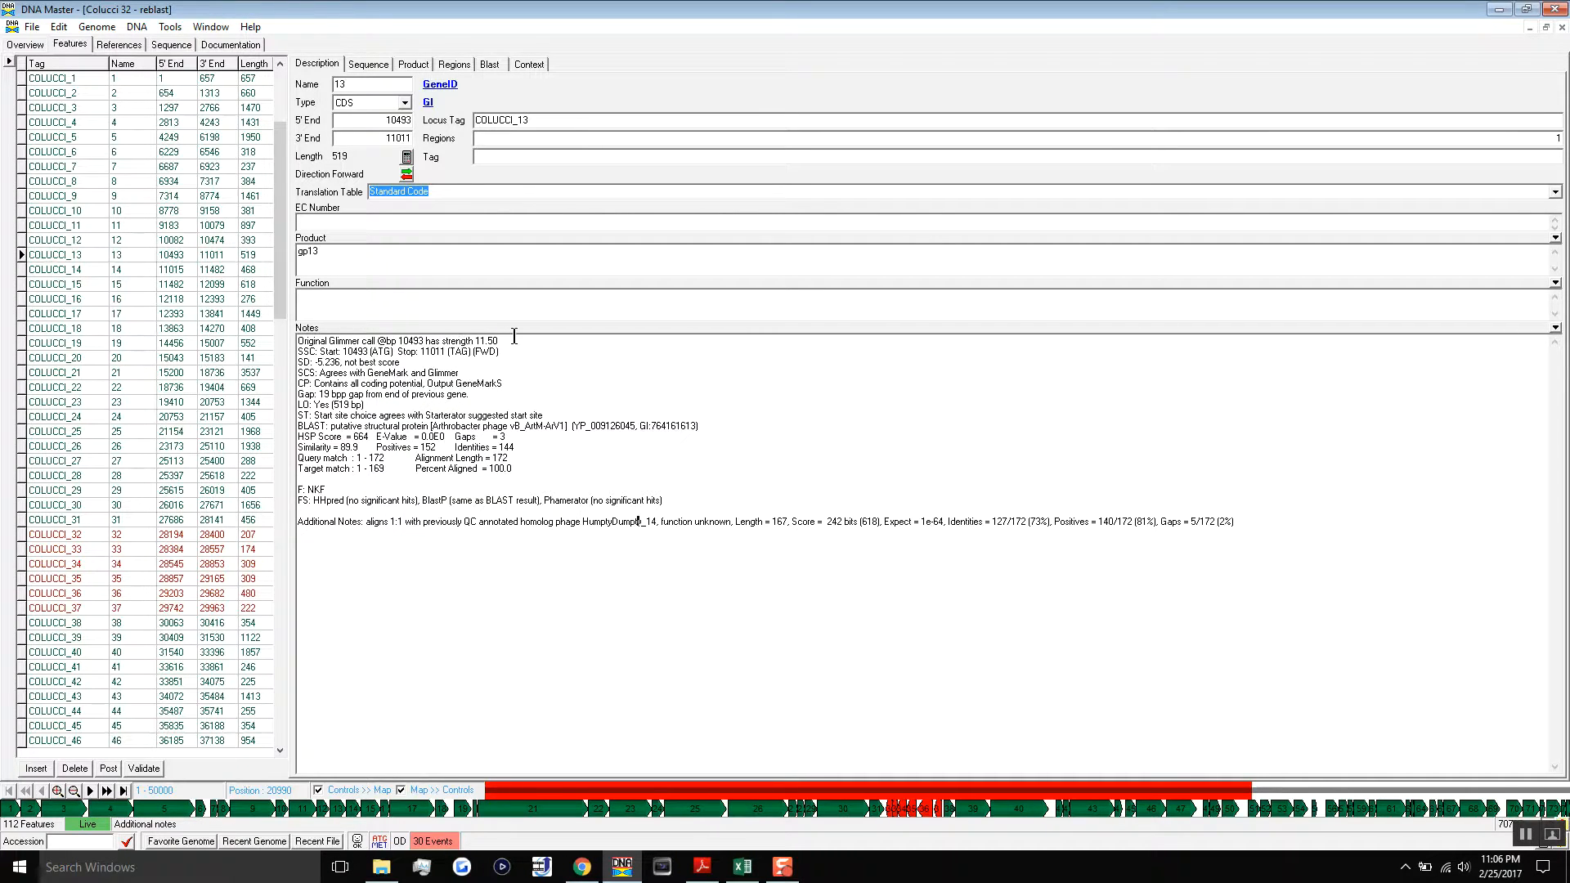
pyautogui.moveTo(506, 341); pyautogui.dragTo(279, 329)
pyautogui.click(71, 272)
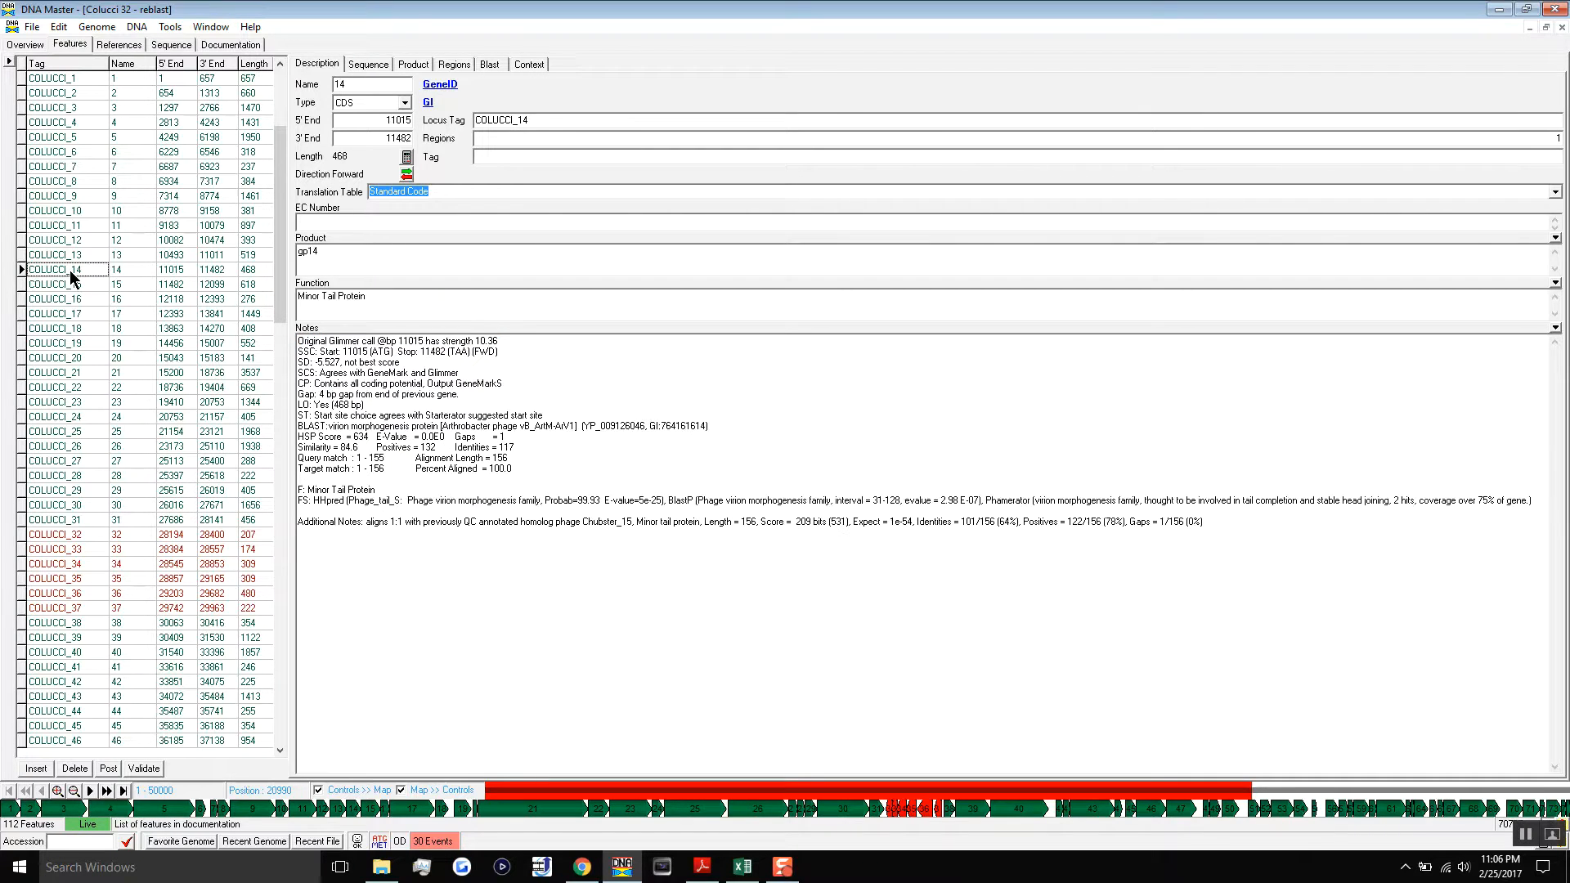
pyautogui.press('Down')
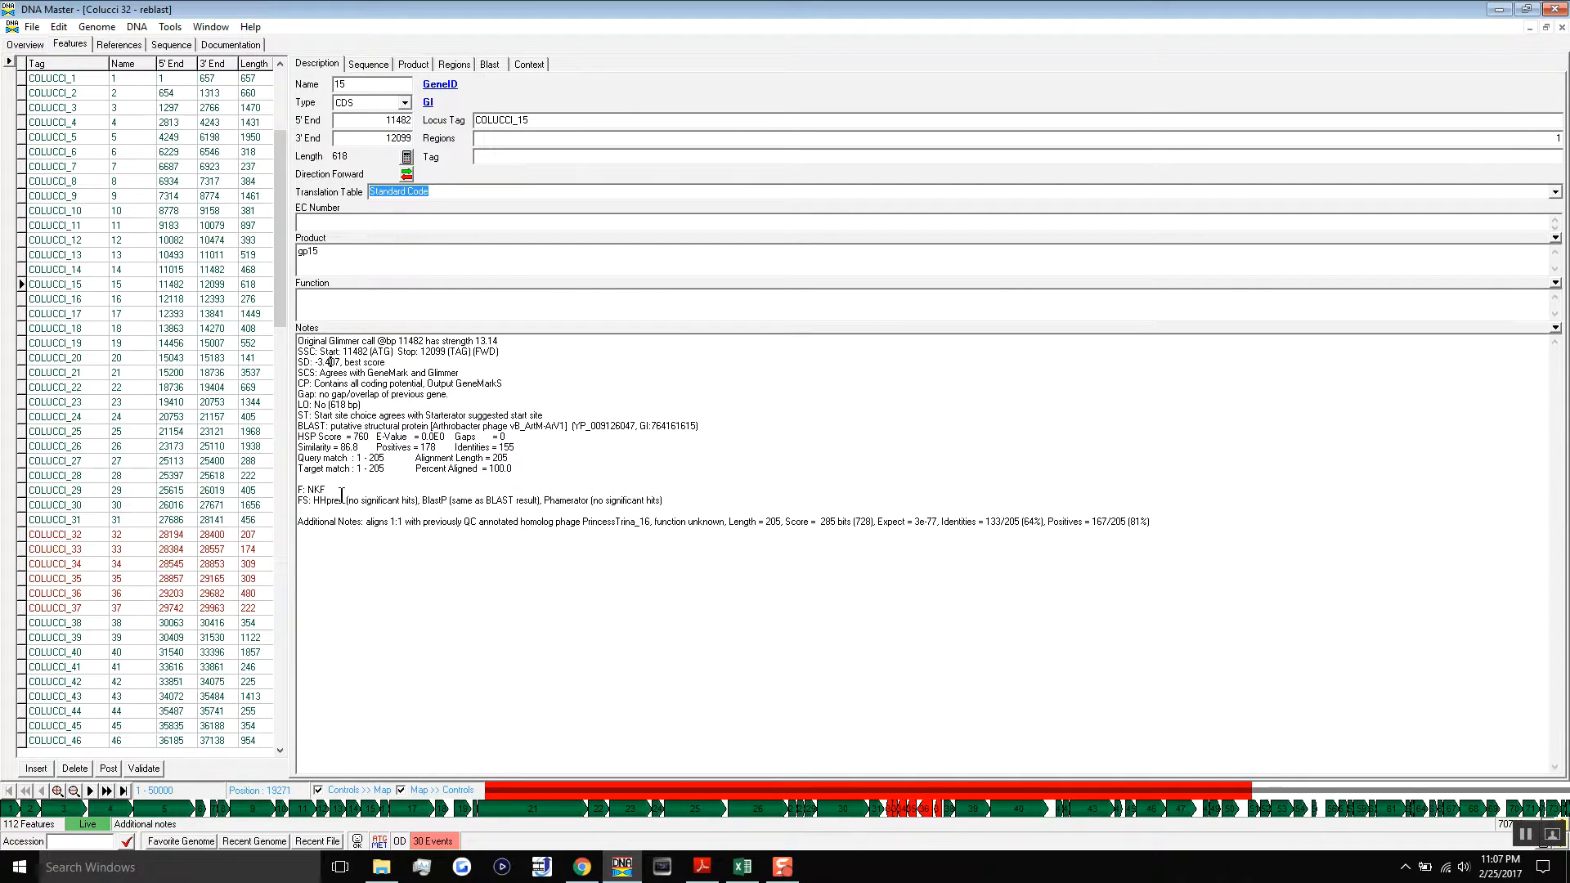
pyautogui.doubleClick(315, 487)
pyautogui.click(324, 307)
# Compare the function field of COLUCCI_17 with the F line in its notes
pyautogui.click(64, 313)
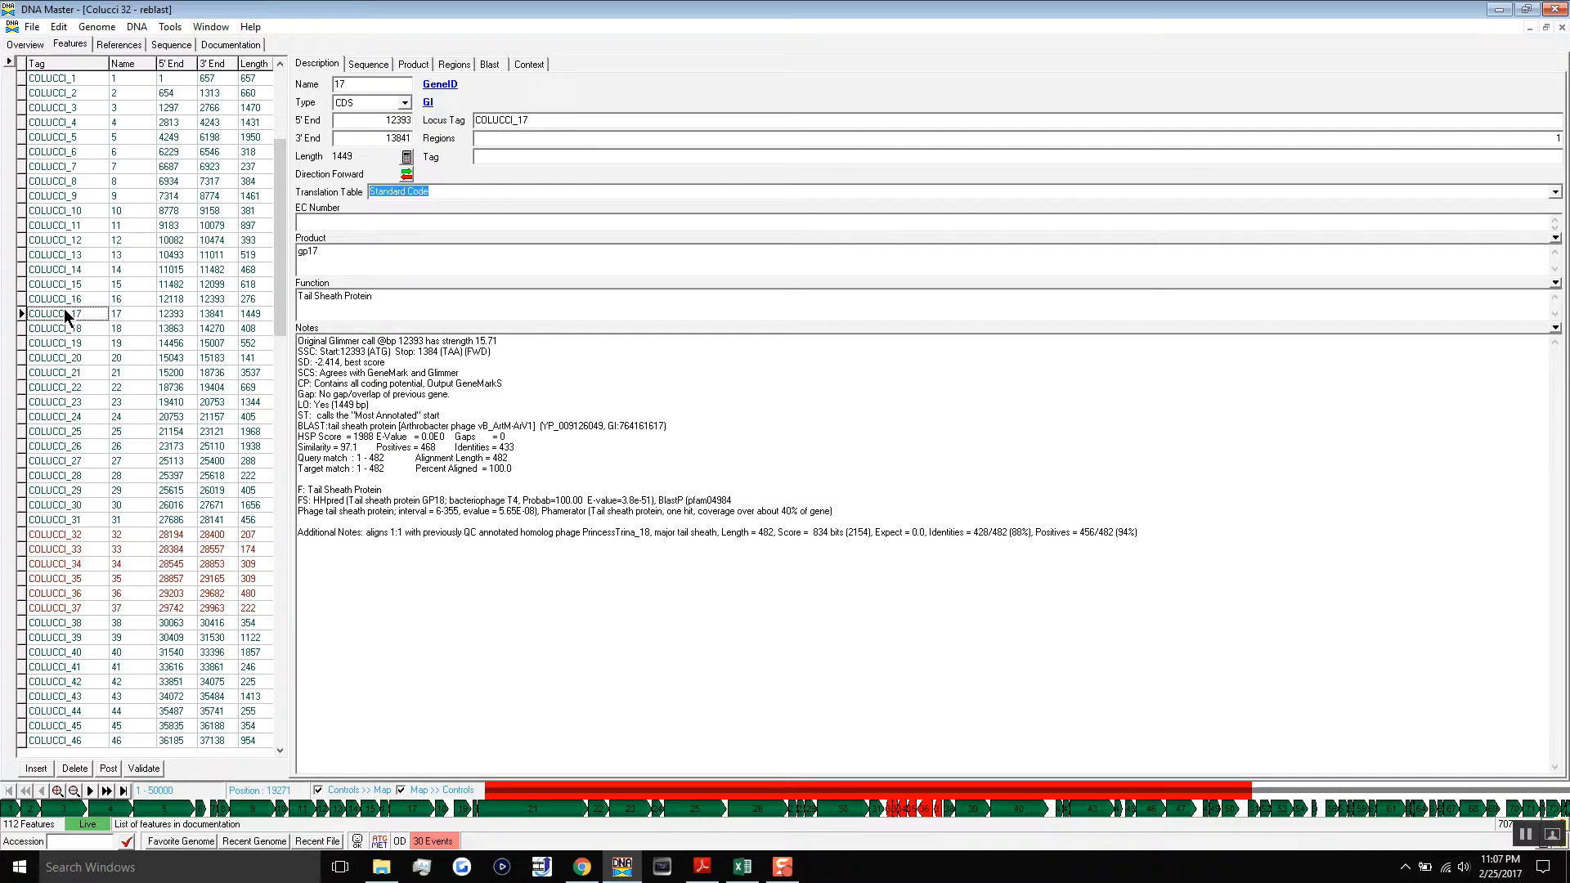
pyautogui.click(384, 297)
pyautogui.moveTo(384, 297); pyautogui.dragTo(287, 303)
pyautogui.click(317, 489)
pyautogui.moveTo(308, 489); pyautogui.dragTo(382, 489)
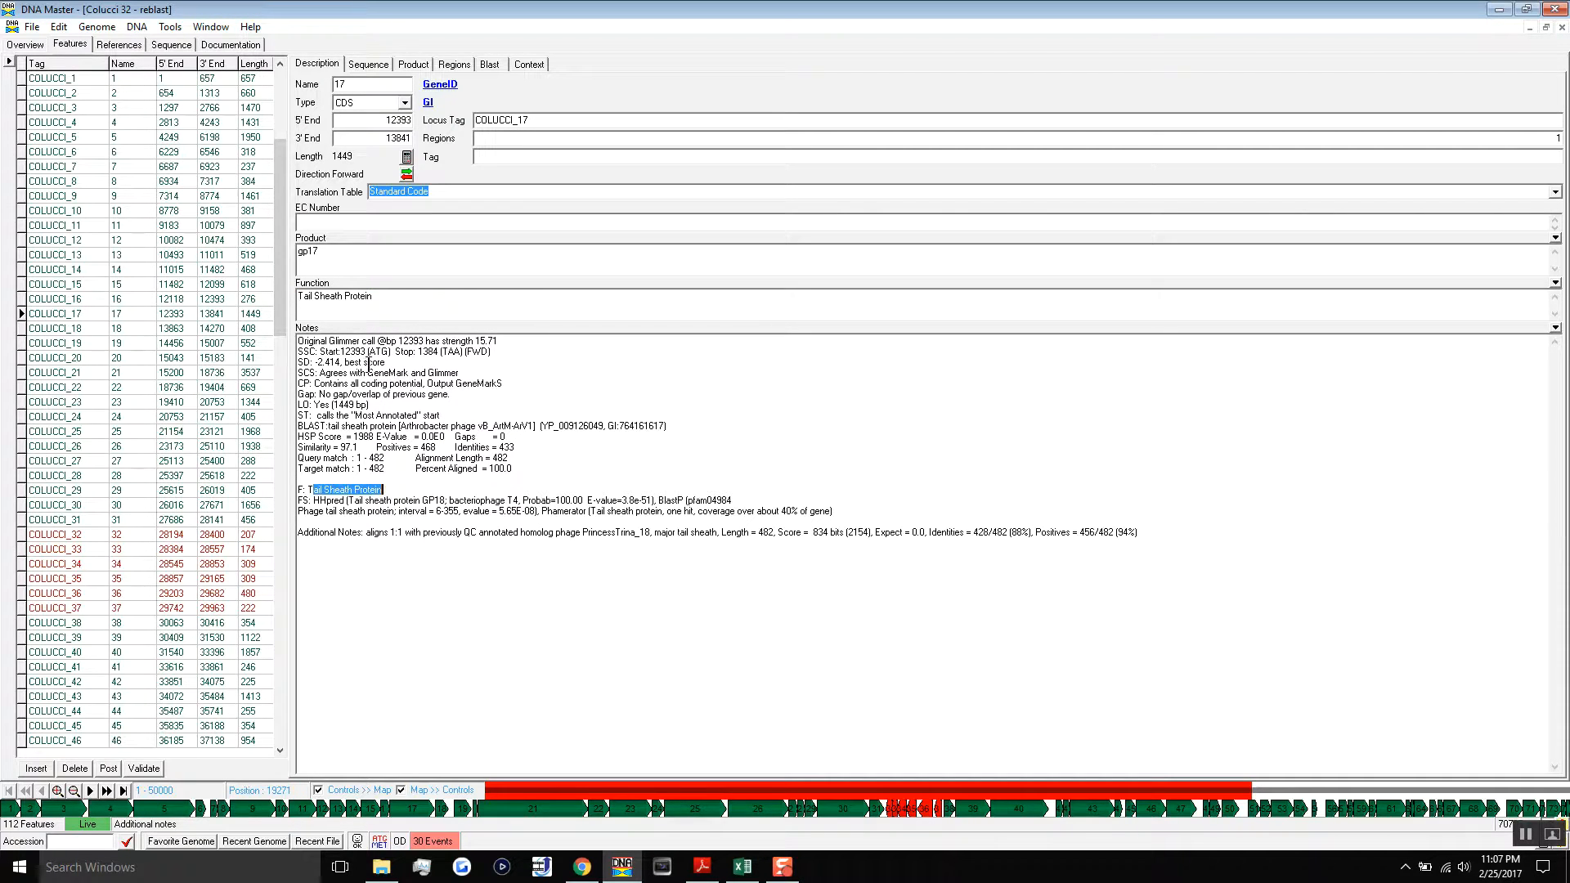
pyautogui.click(344, 293)
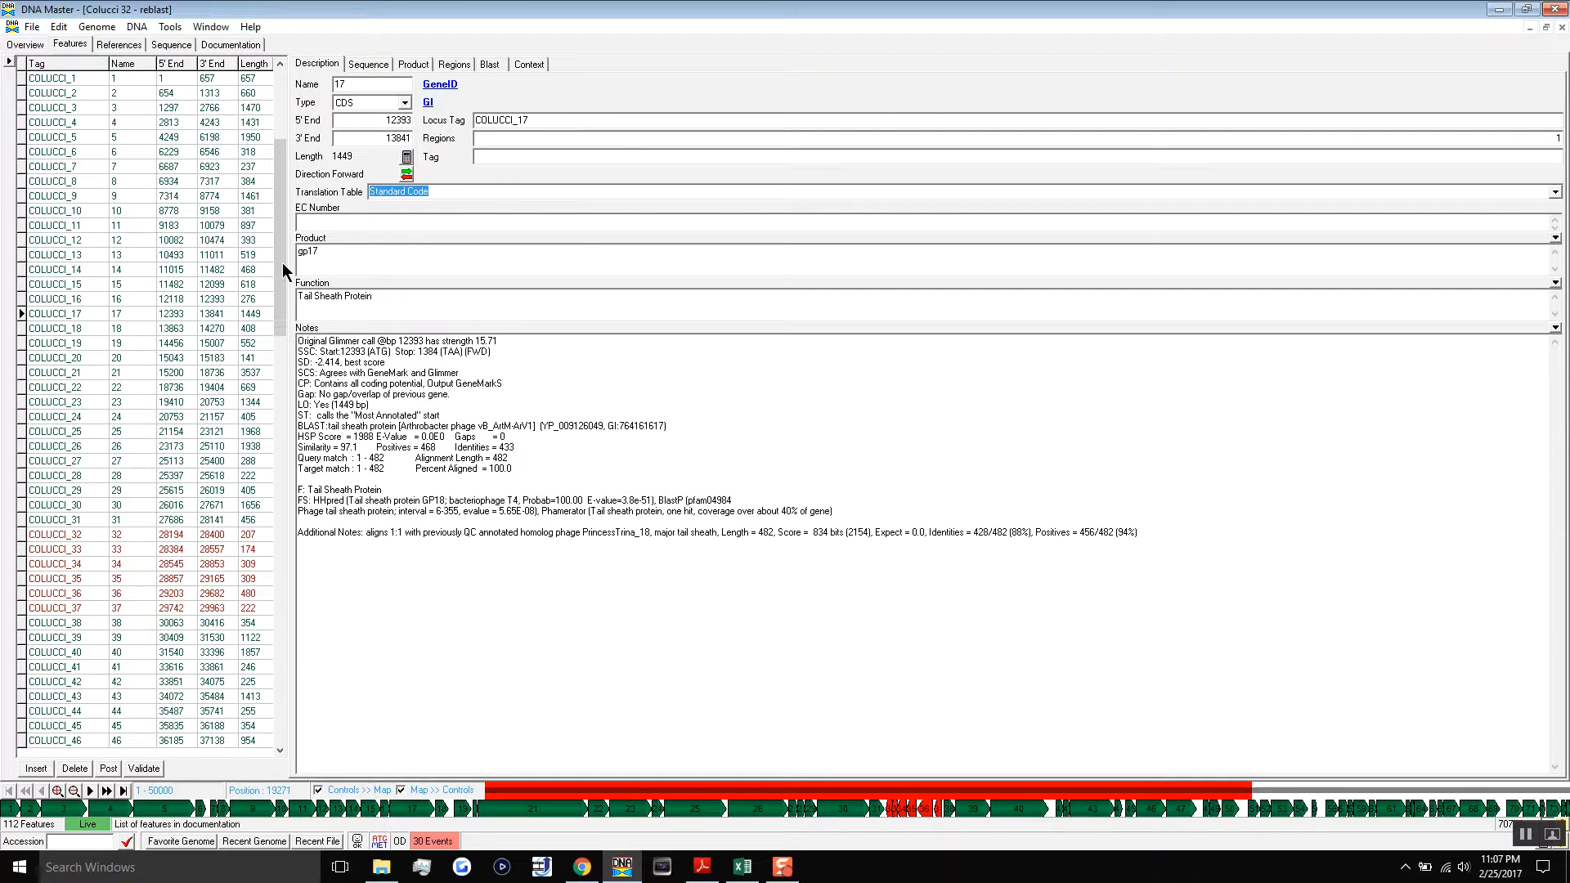
# Post the COLUCCI_17 record and recreate the documentation, checking the locus tags of genes 2 and 3
pyautogui.click(108, 769)
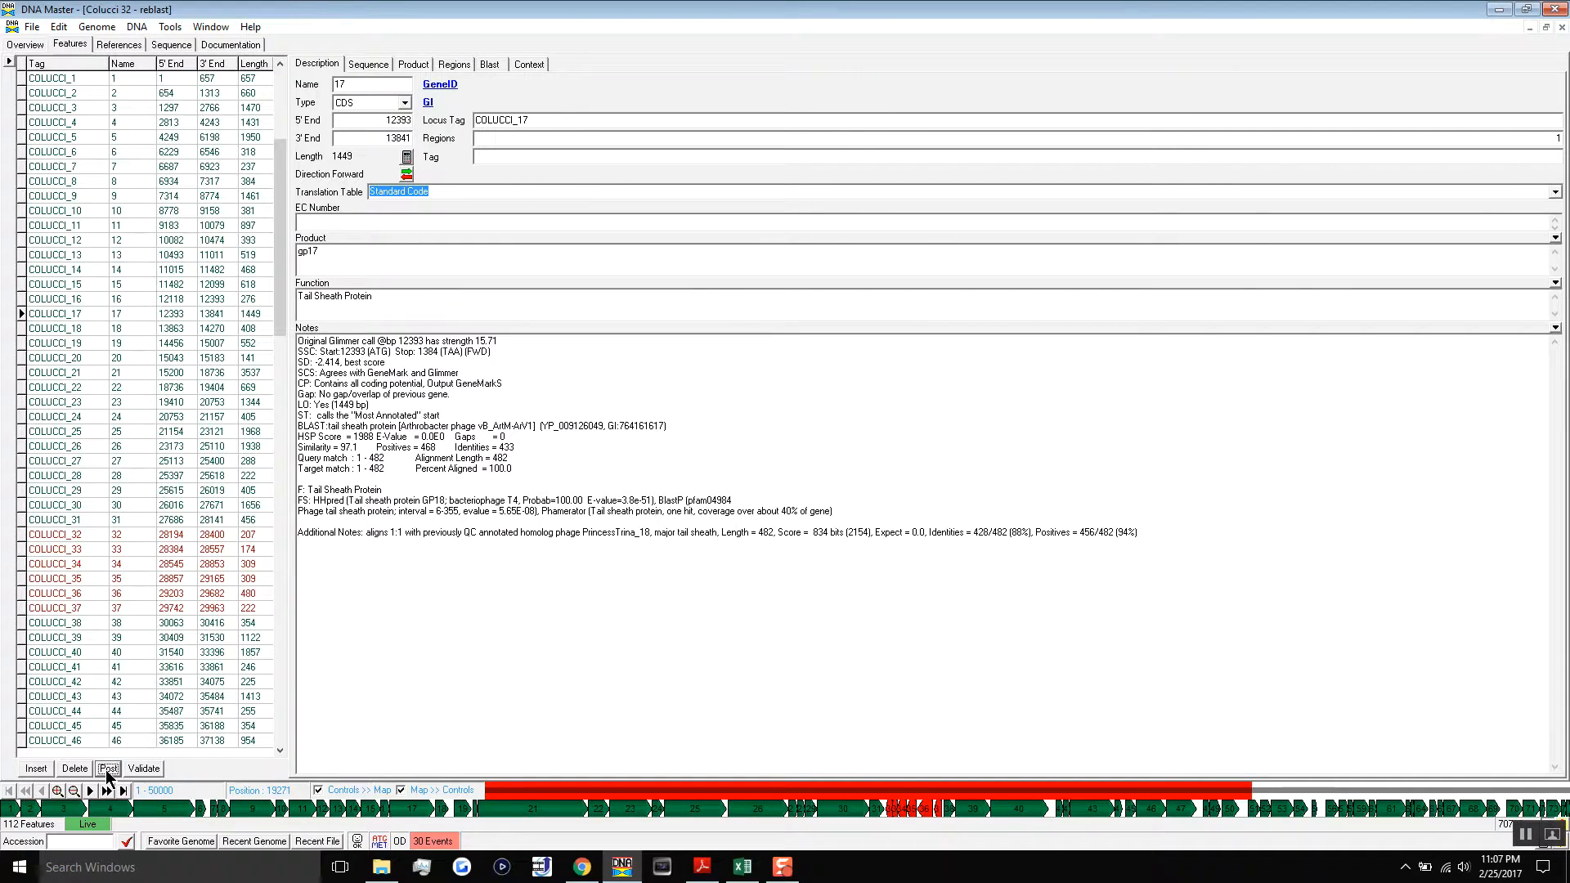
pyautogui.click(247, 46)
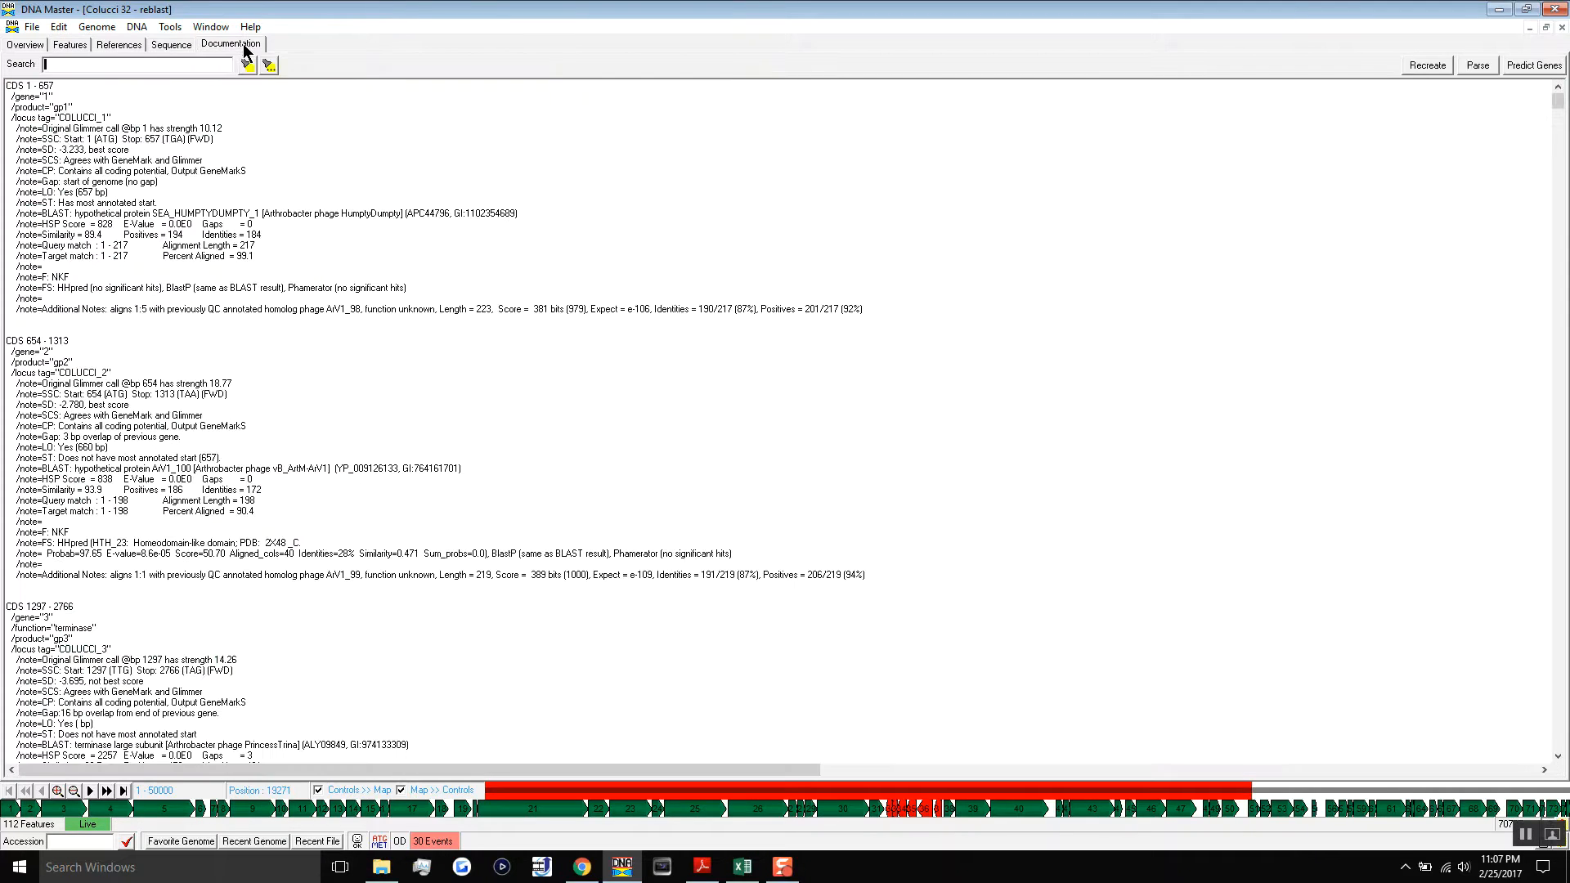
pyautogui.click(1419, 64)
pyautogui.click(752, 472)
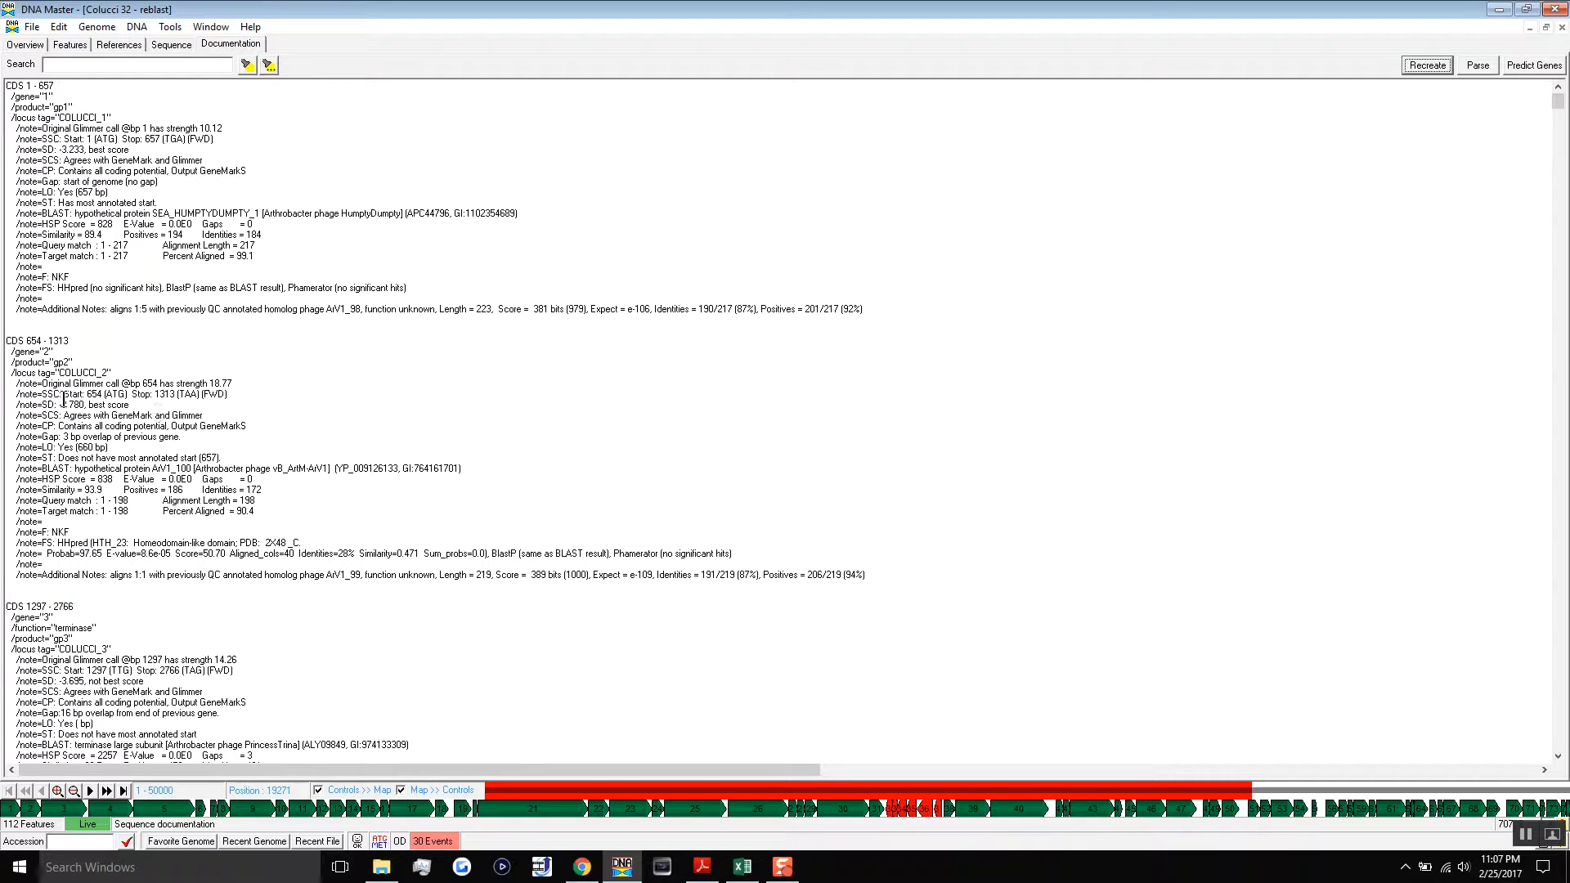
pyautogui.moveTo(58, 372); pyautogui.dragTo(107, 372)
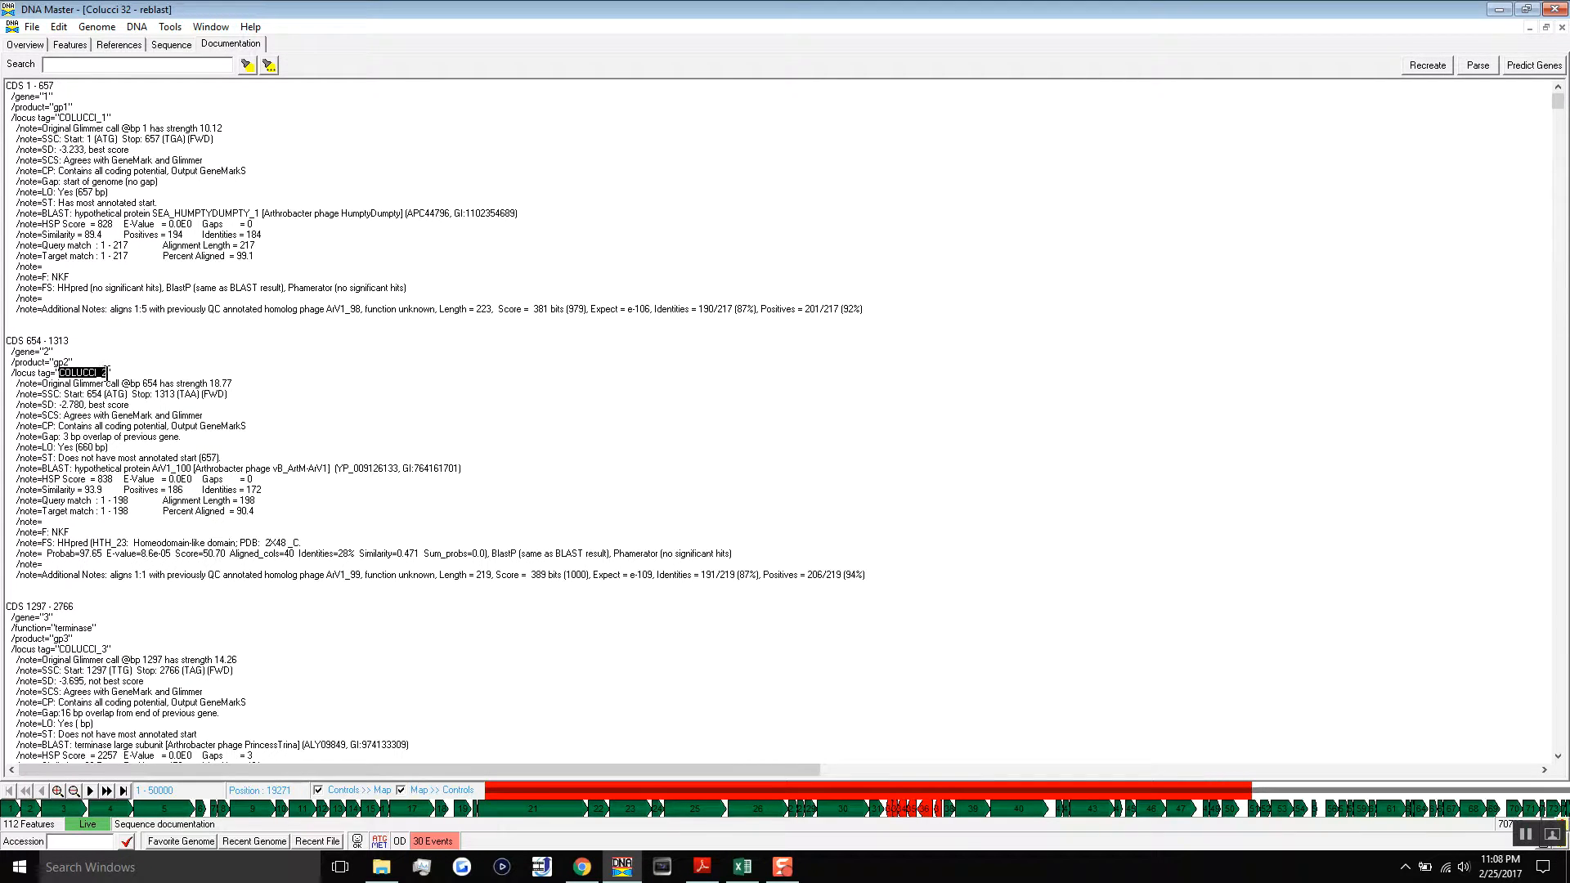
pyautogui.click(107, 648)
# Save the sequence file as Colucci_CompleteNotes in the Archives folder, in DNA Master Archive format
pyautogui.click(32, 28)
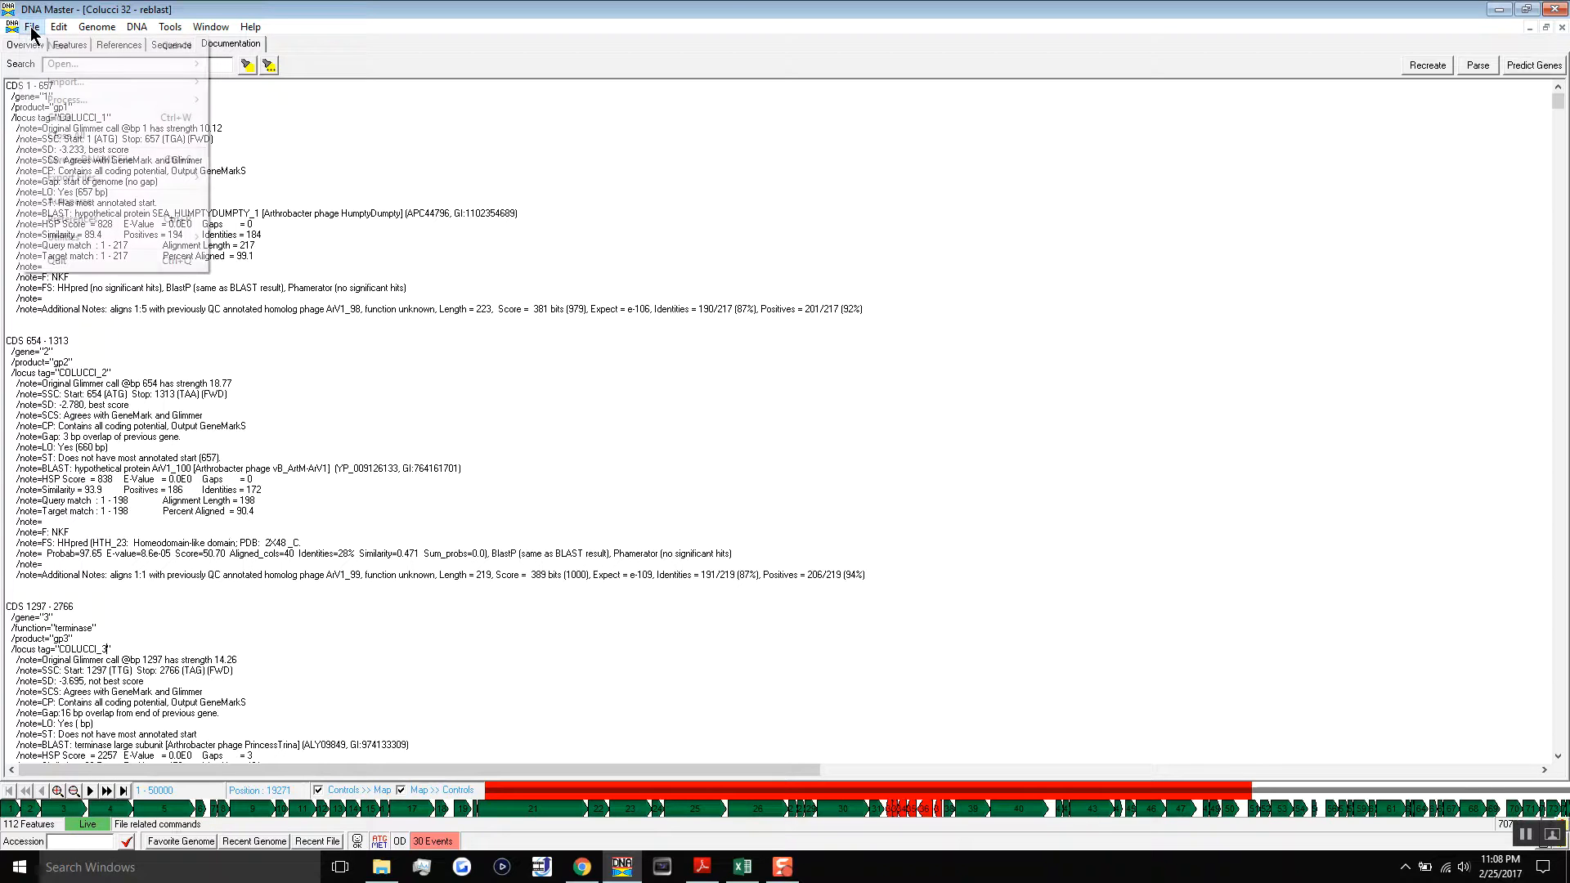
pyautogui.click(127, 158)
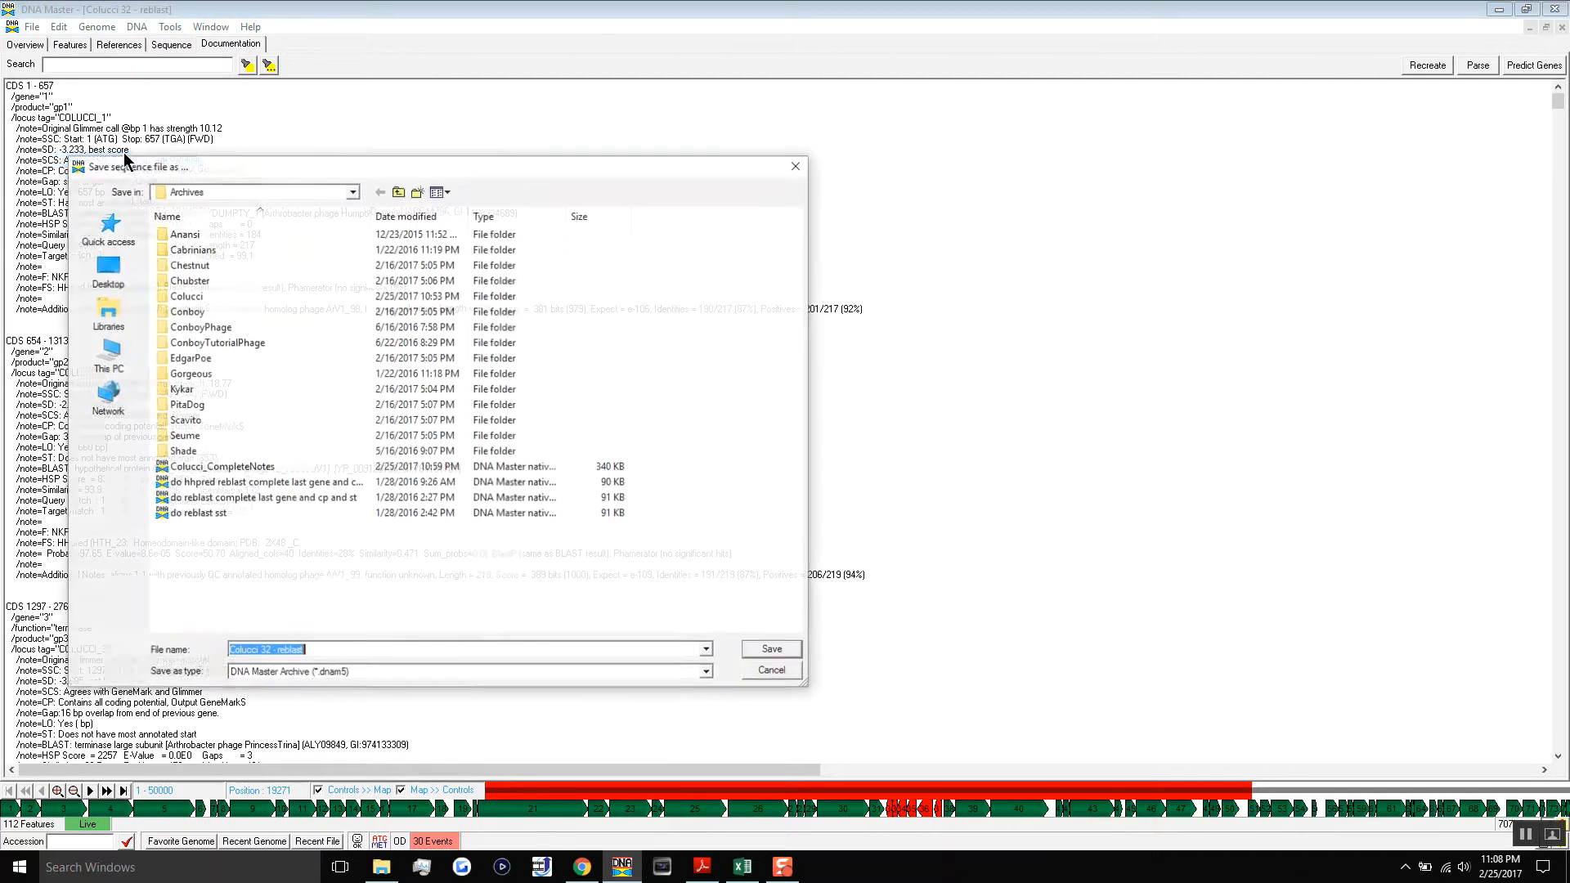
pyautogui.click(327, 652)
pyautogui.moveTo(331, 652); pyautogui.dragTo(255, 654)
pyautogui.press('BackSpace')
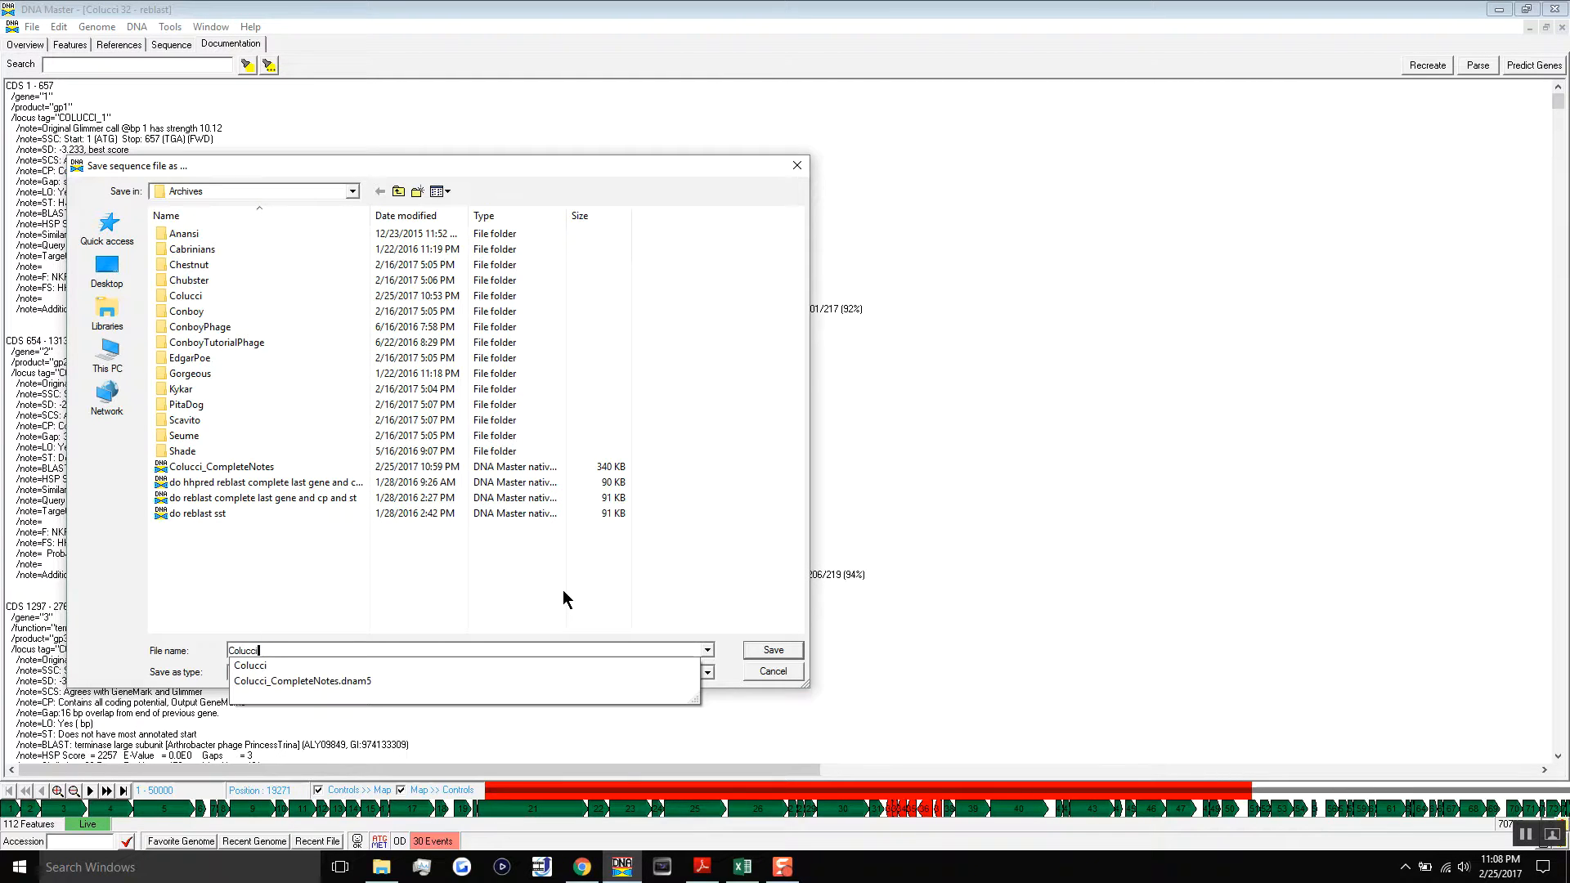
pyautogui.write('_CompleteNotes')
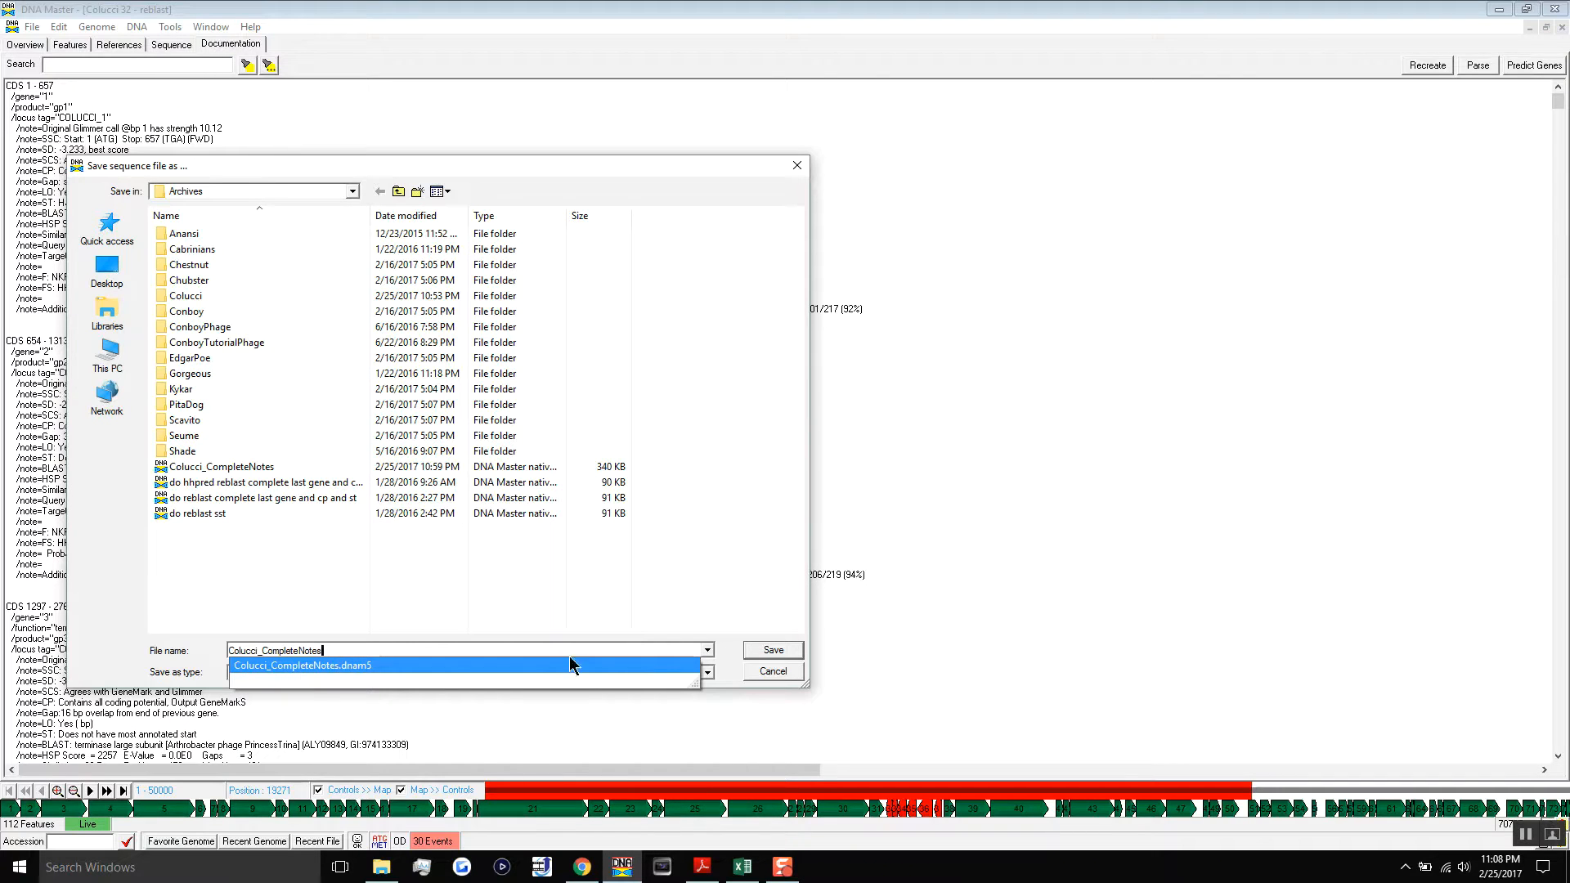
pyautogui.click(777, 648)
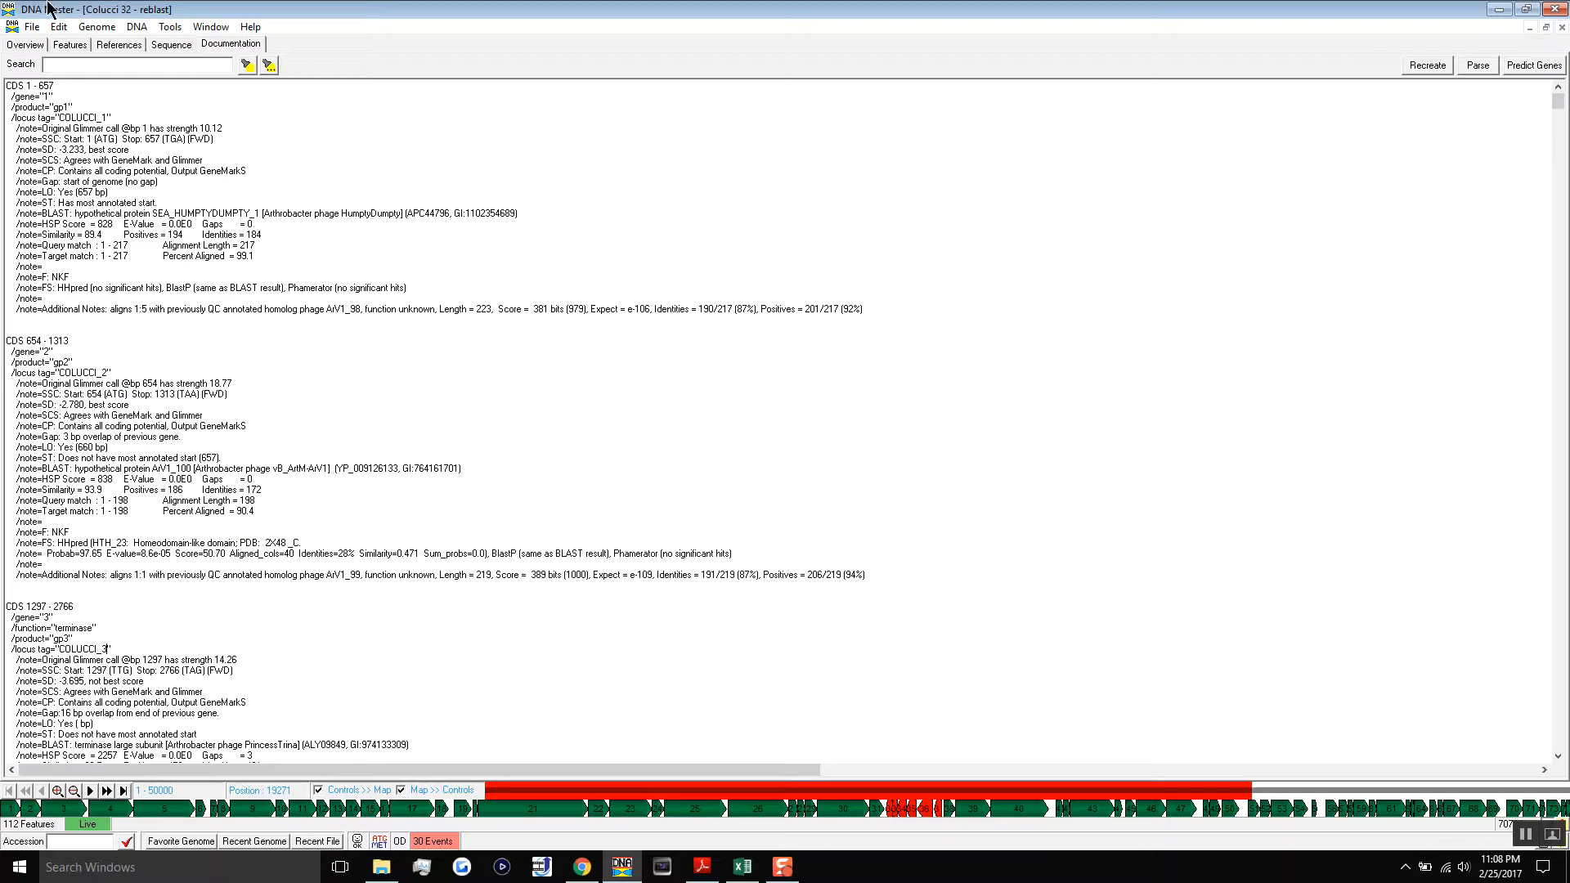
# Review the function call, its supporting evidence and the additional notes in the COLUCCI_17 feature description
pyautogui.click(72, 45)
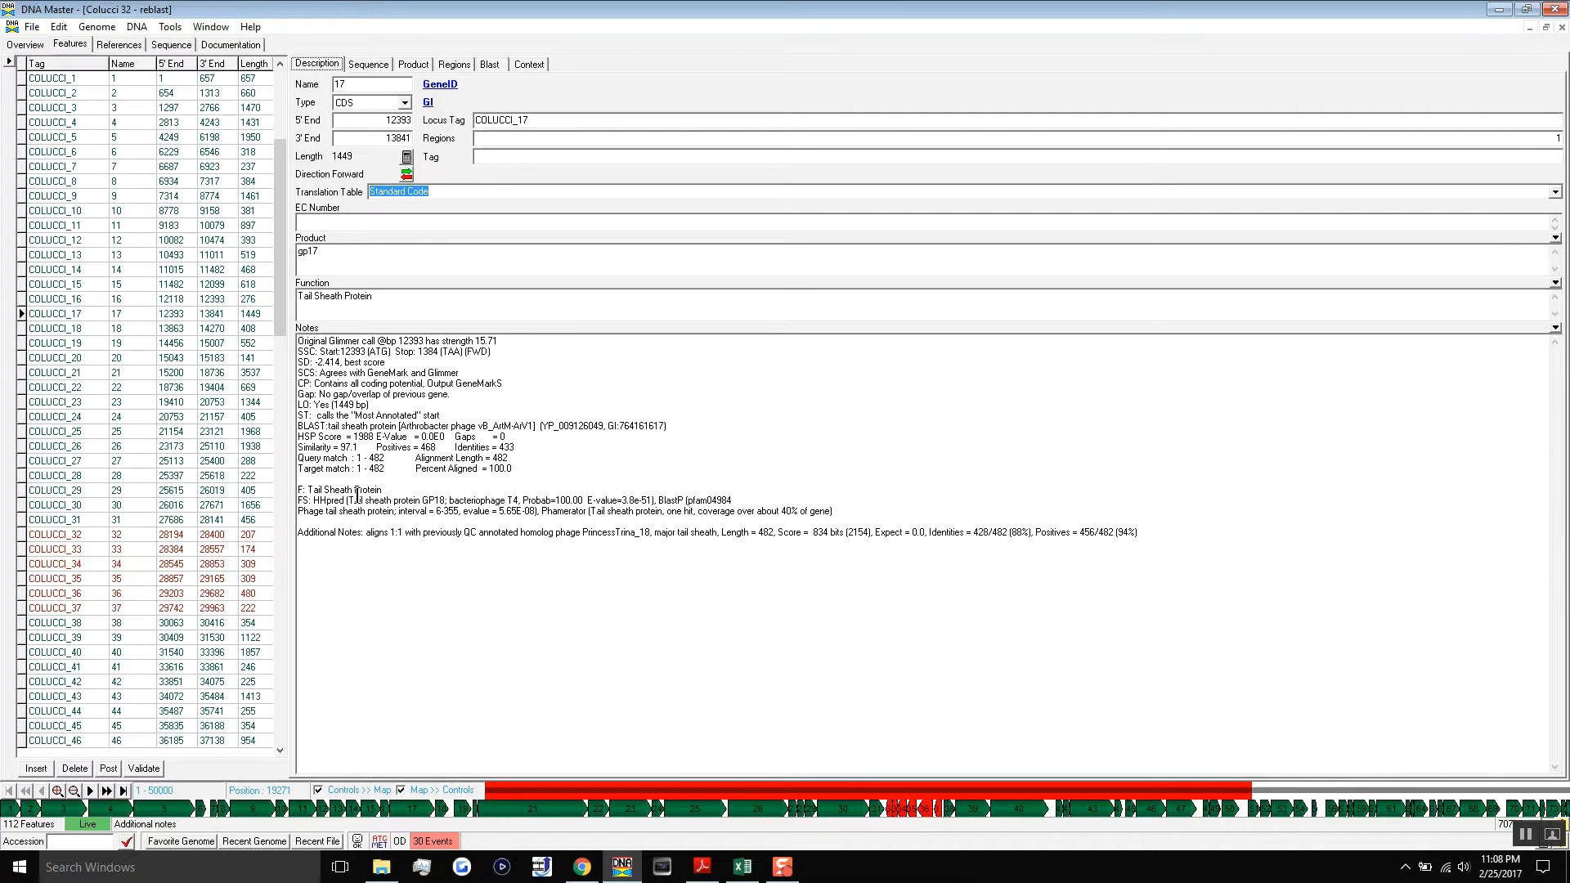
pyautogui.moveTo(348, 500); pyautogui.dragTo(298, 490)
pyautogui.moveTo(347, 499); pyautogui.dragTo(601, 511)
pyautogui.click(600, 510)
pyautogui.click(739, 567)
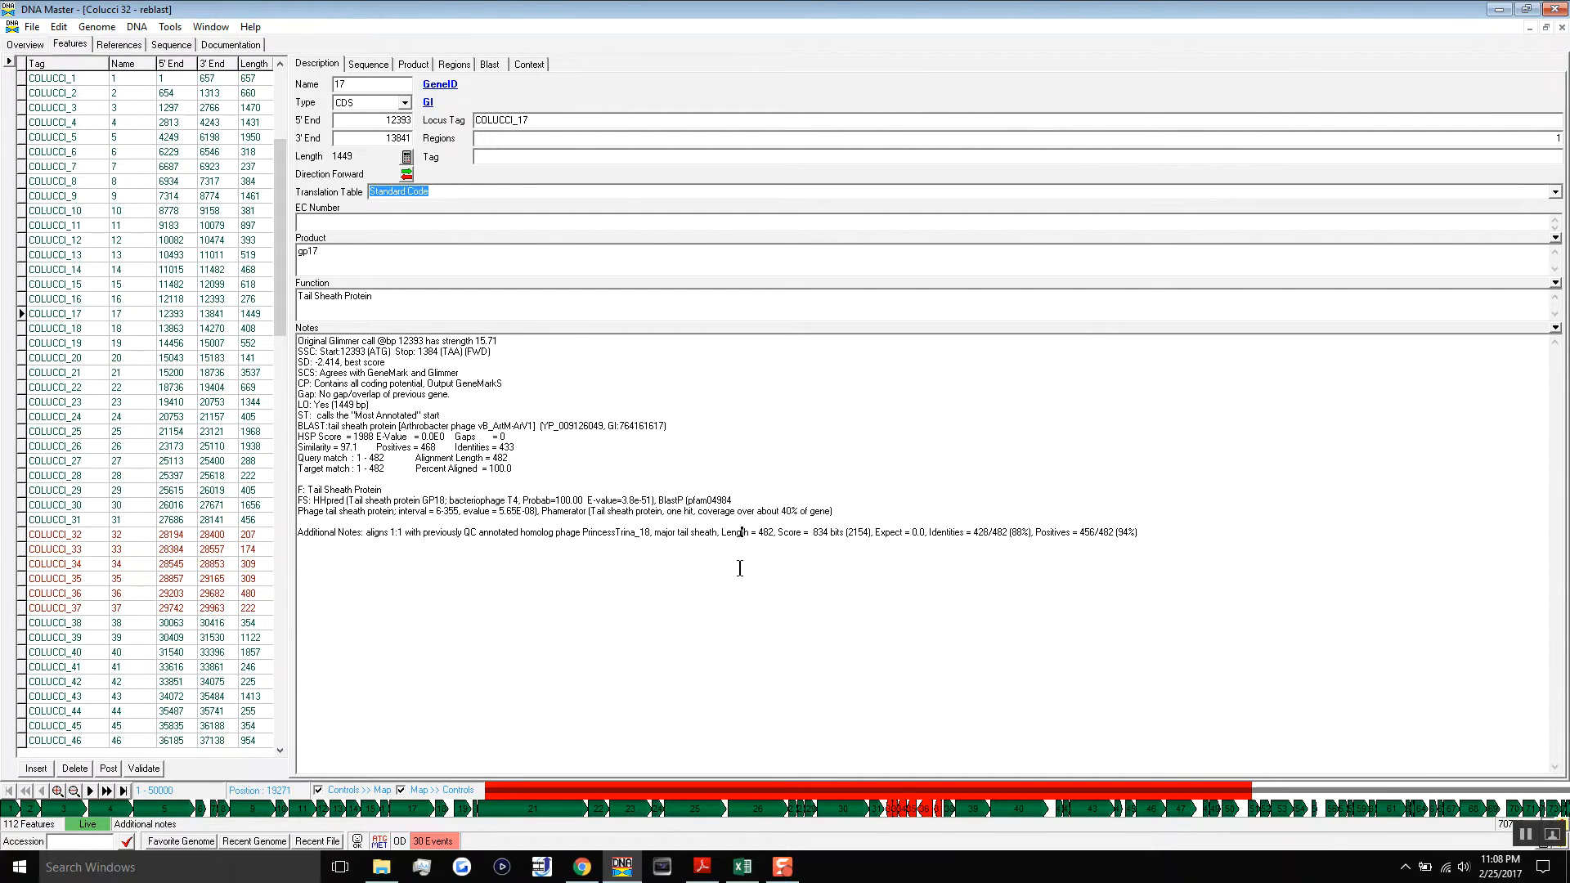